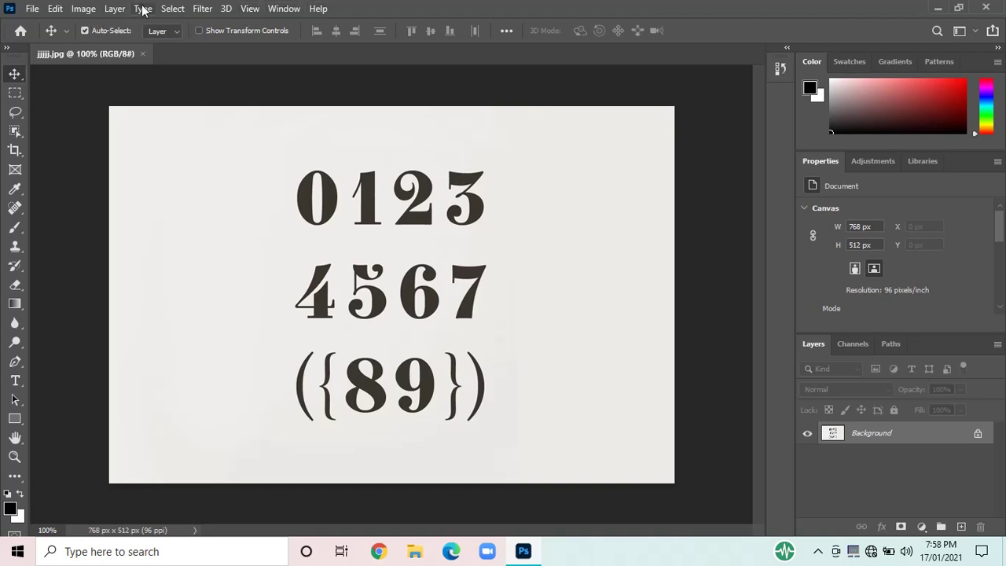
pyautogui.click(30, 9)
pyautogui.click(30, 9)
pyautogui.click(74, 9)
pyautogui.click(110, 9)
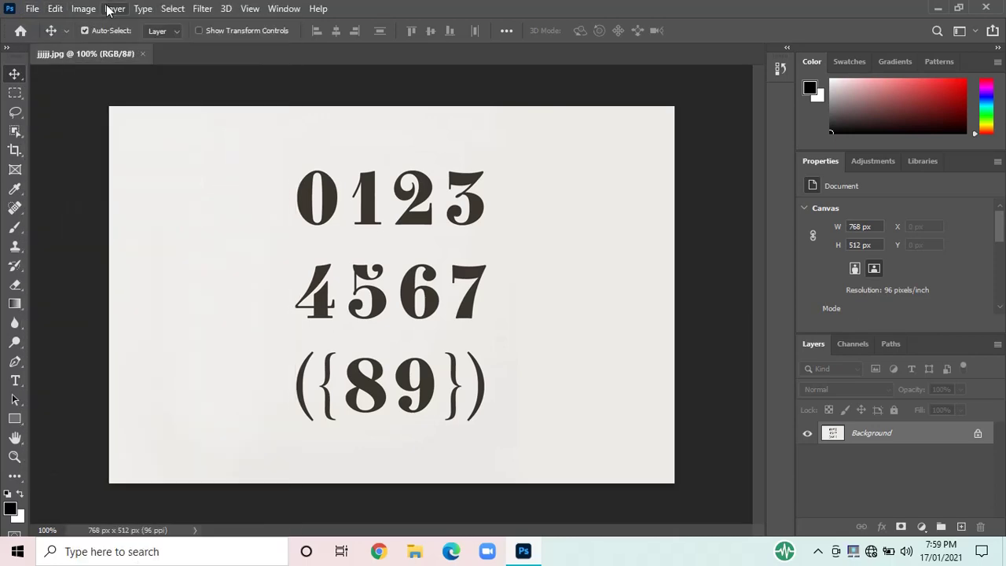
pyautogui.click(155, 8)
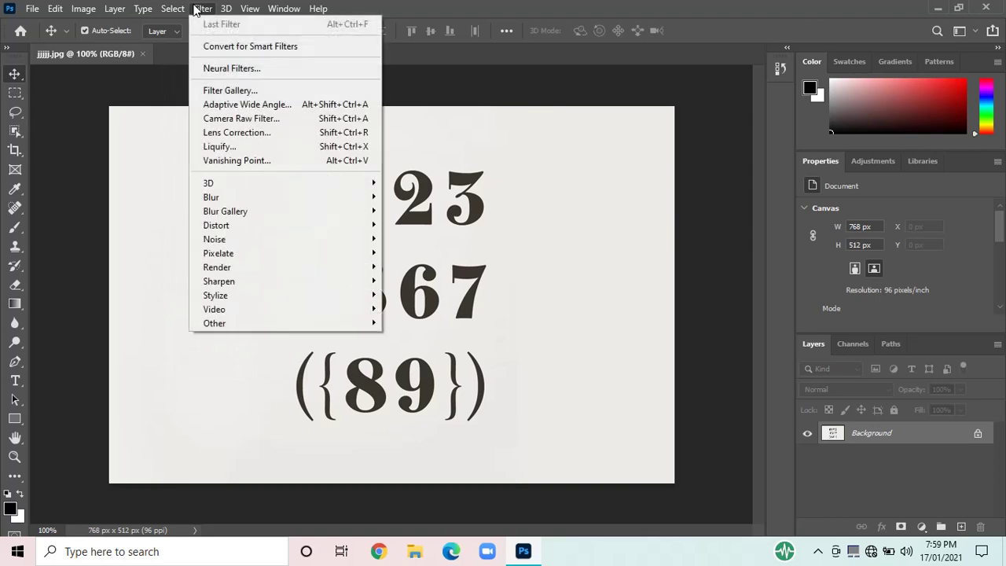
pyautogui.click(224, 8)
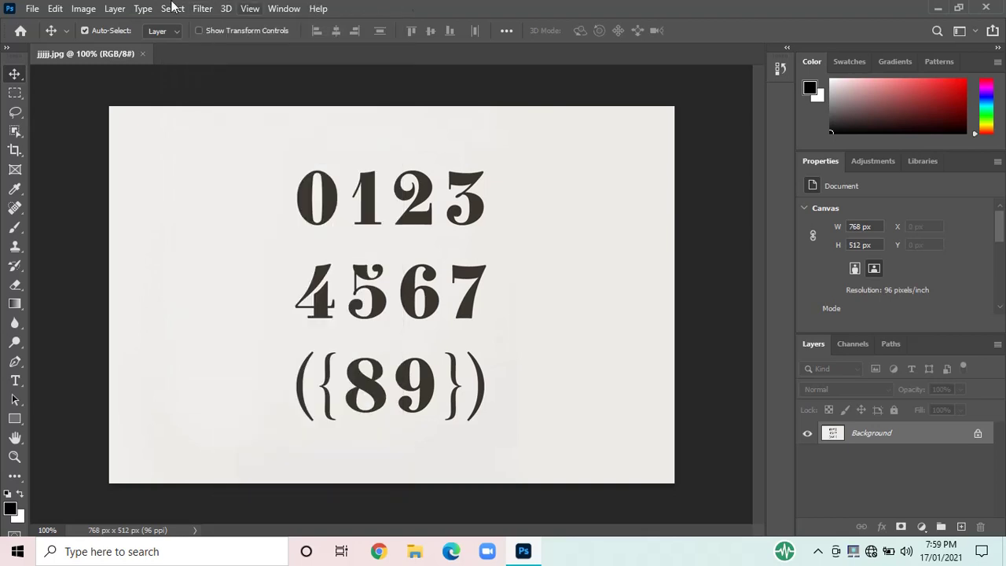
pyautogui.click(250, 9)
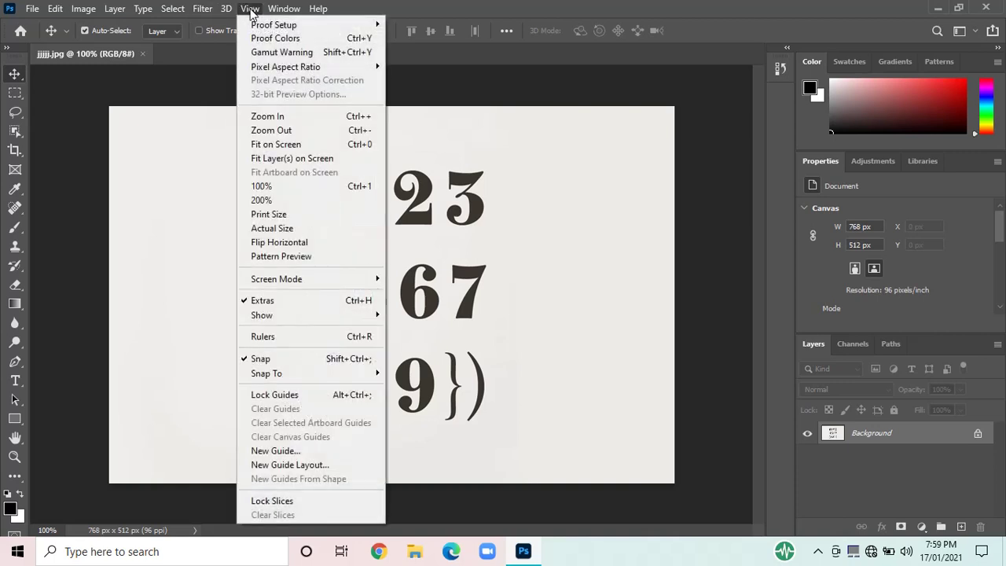
pyautogui.click(250, 10)
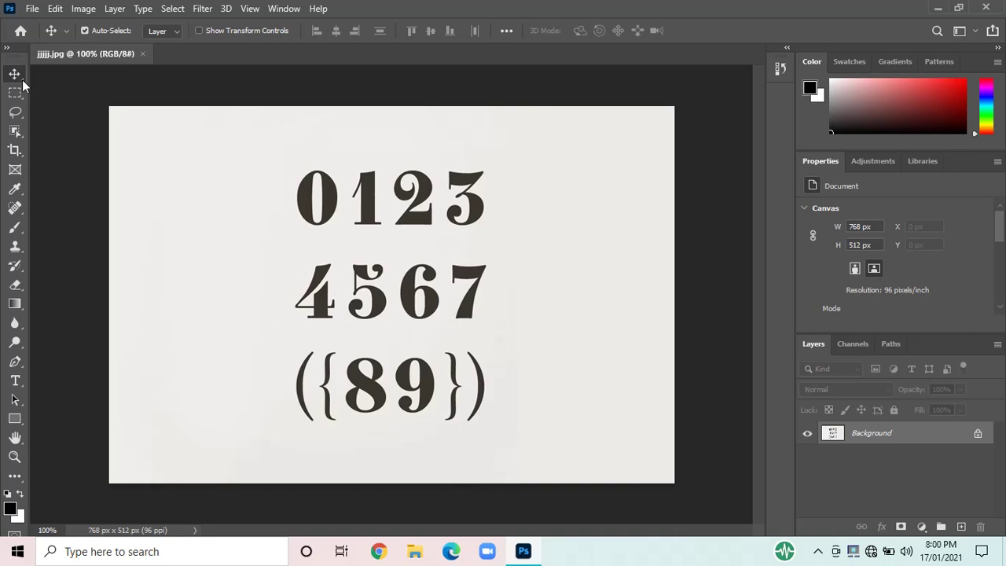
# Duplicate the locked Background layer onto a new layer above it.
pyautogui.moveTo(272, 239); pyautogui.dragTo(247, 266)
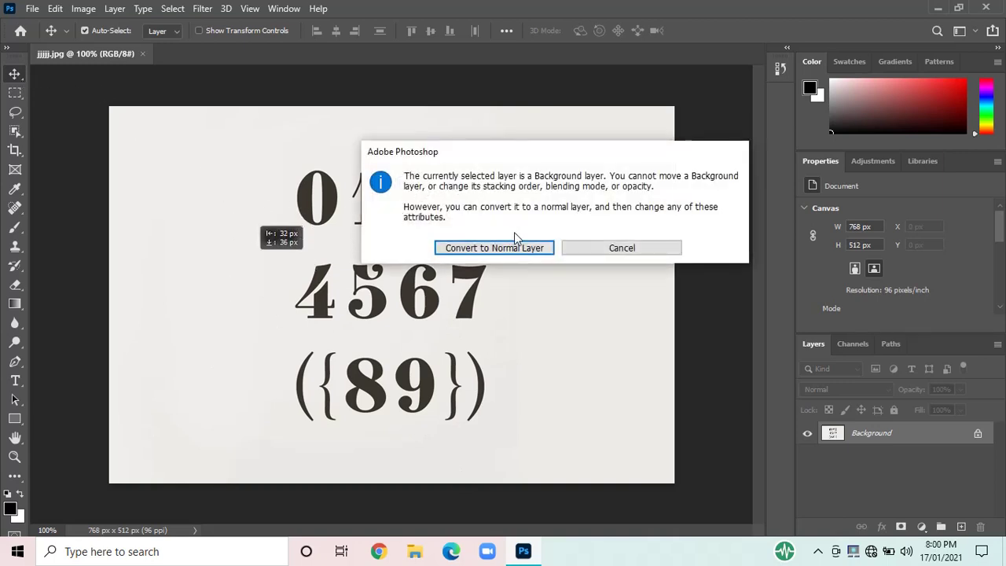
pyautogui.click(590, 252)
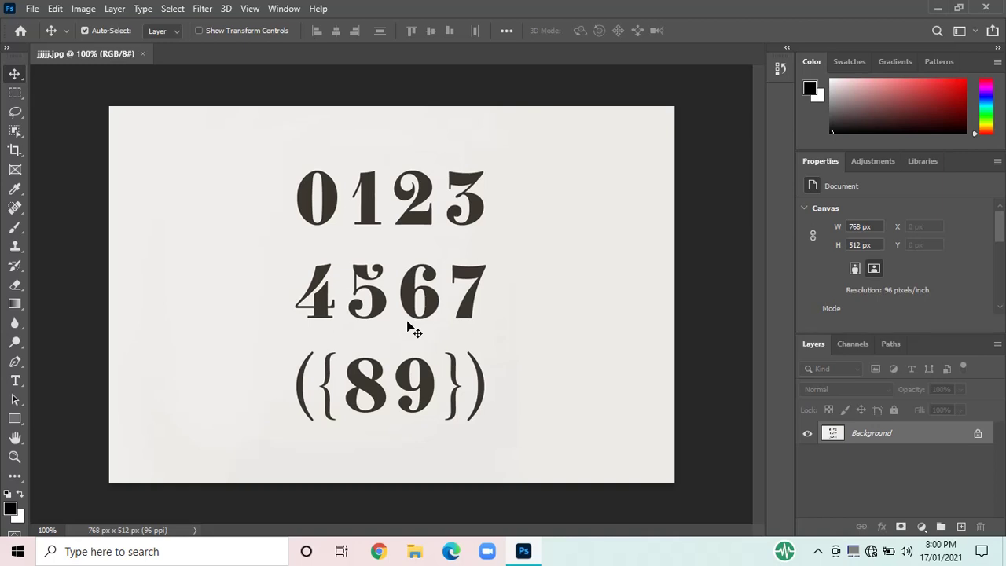
pyautogui.press('ctrl')
pyautogui.hotkey('ctrl', 'j')
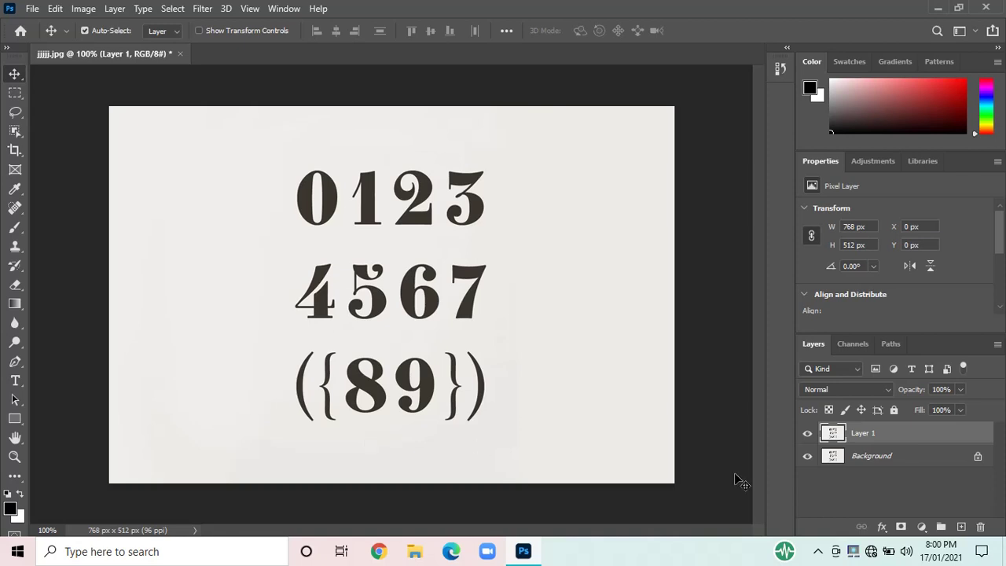
# Move the duplicated layer slightly upward to X 0 px, Y -8 px, leaving the Background layer in place.
pyautogui.click(860, 464)
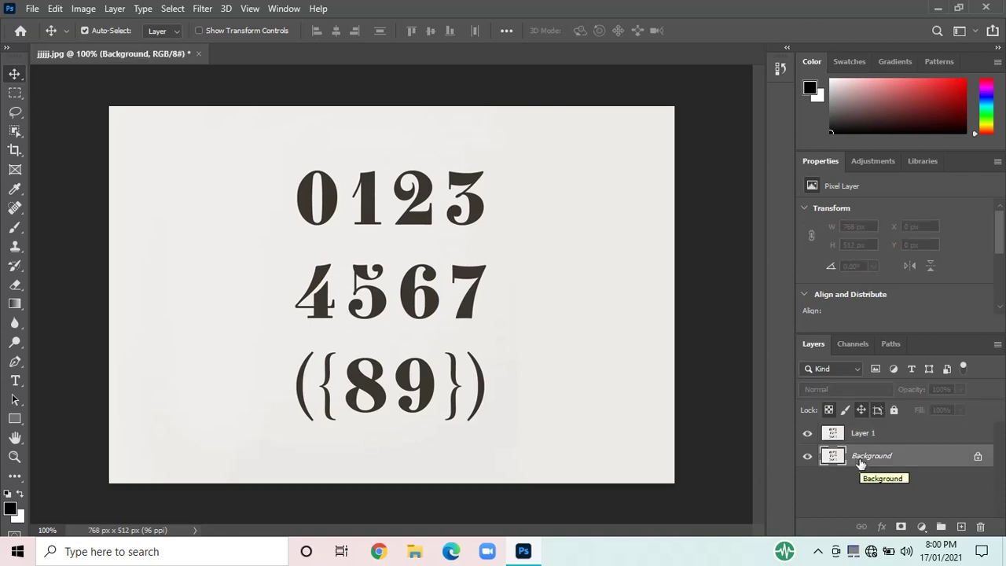
pyautogui.click(862, 438)
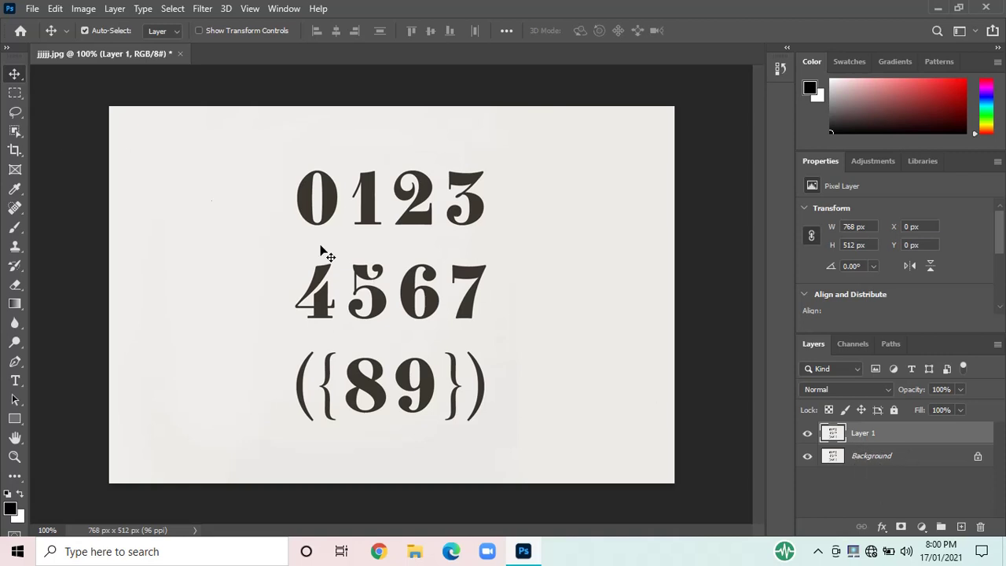
pyautogui.moveTo(338, 259); pyautogui.dragTo(383, 272)
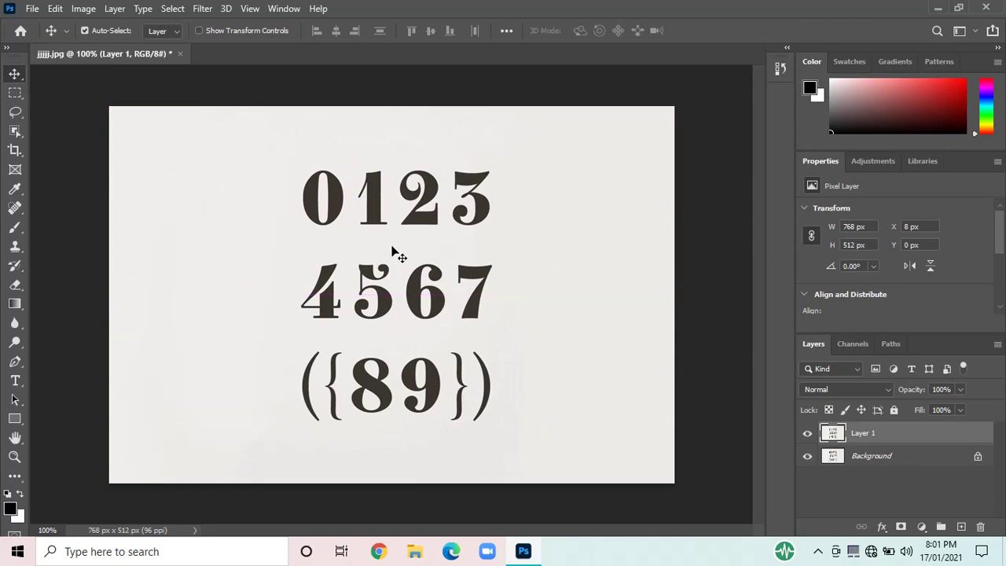
pyautogui.moveTo(393, 249)
pyautogui.mouseDown()
pyautogui.moveTo(381, 267)
pyautogui.moveTo(444, 249)
pyautogui.moveTo(337, 229)
pyautogui.moveTo(388, 245)
pyautogui.mouseUp()
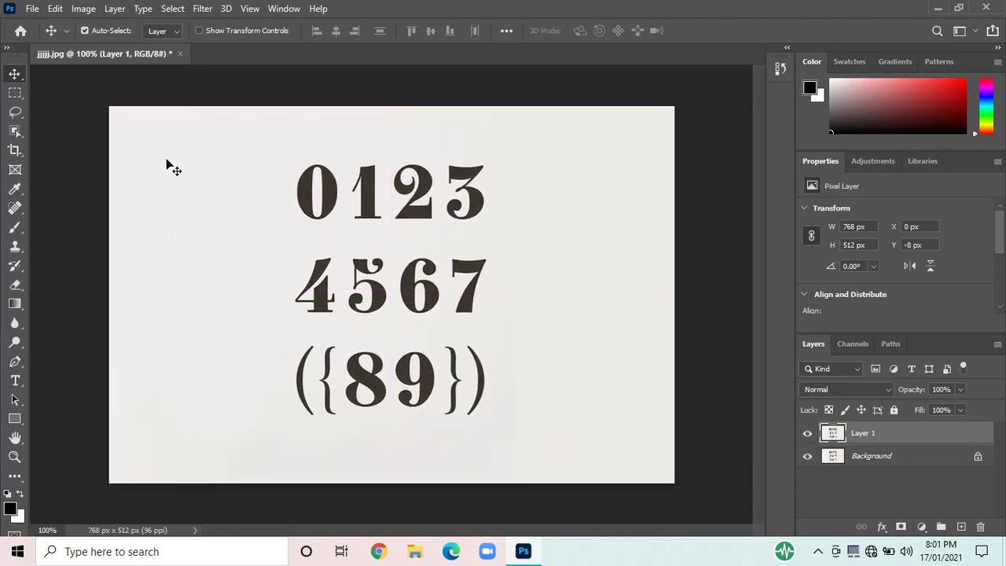
# Make a rectangular marquee selection of about 82 x 108 px around the digit 0.
pyautogui.click(17, 94)
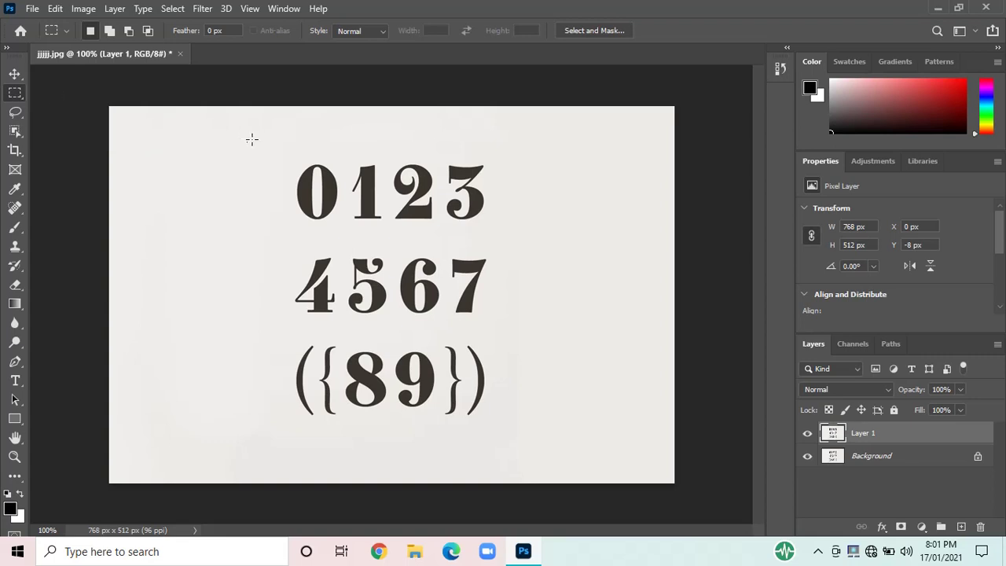
pyautogui.moveTo(285, 147); pyautogui.dragTo(346, 226)
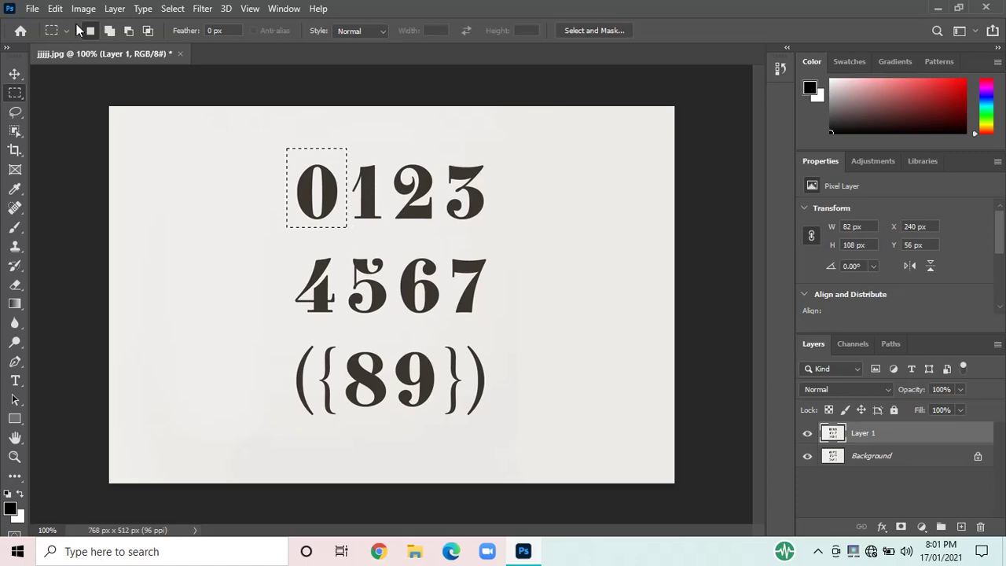
pyautogui.click(34, 11)
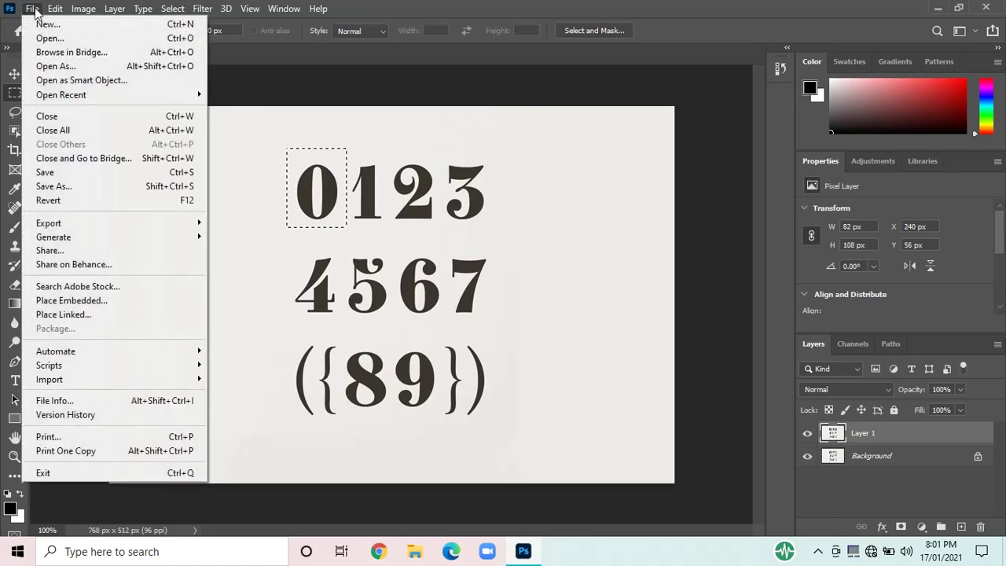
pyautogui.moveTo(55, 12)
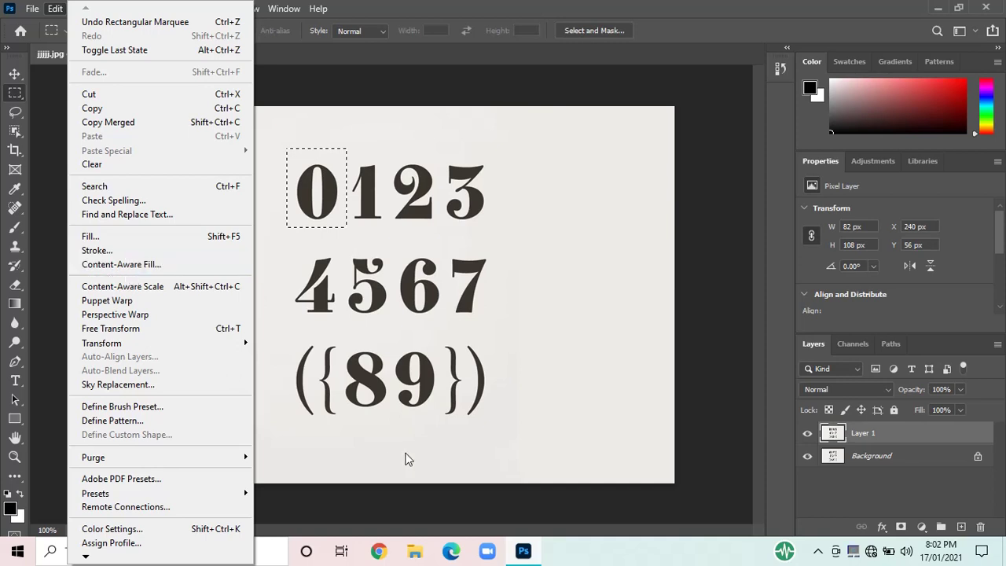
pyautogui.click(817, 554)
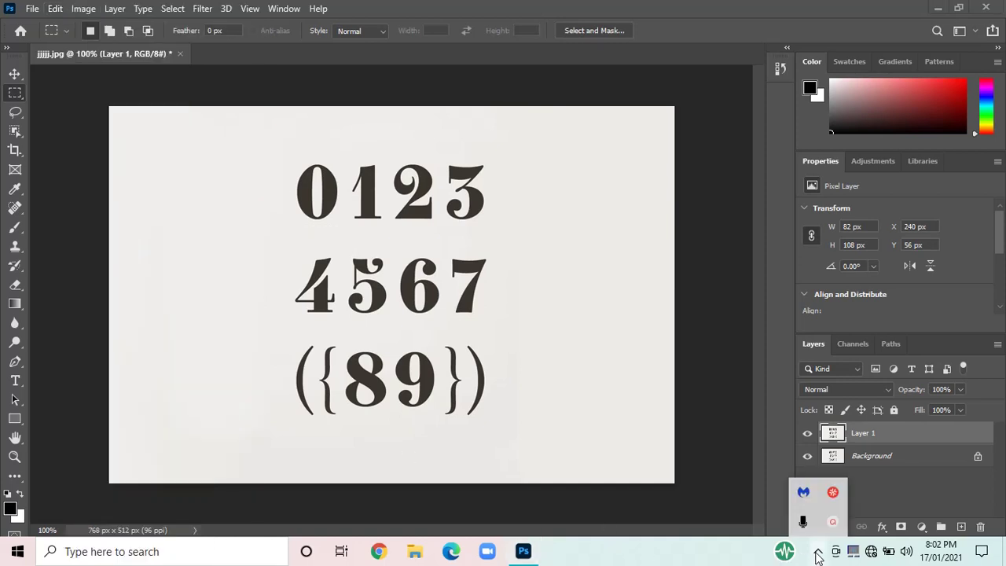
pyautogui.click(832, 522)
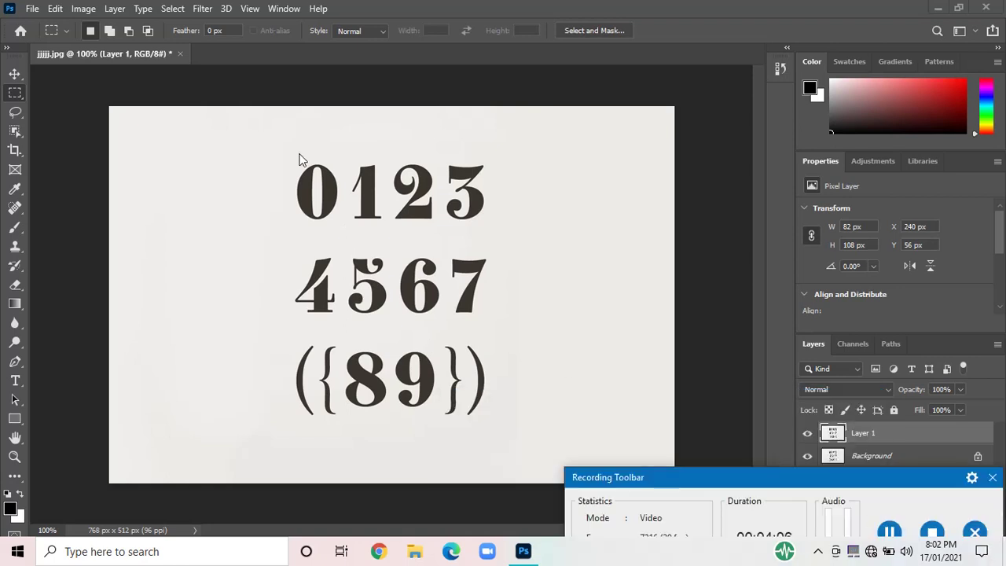
pyautogui.click(311, 175)
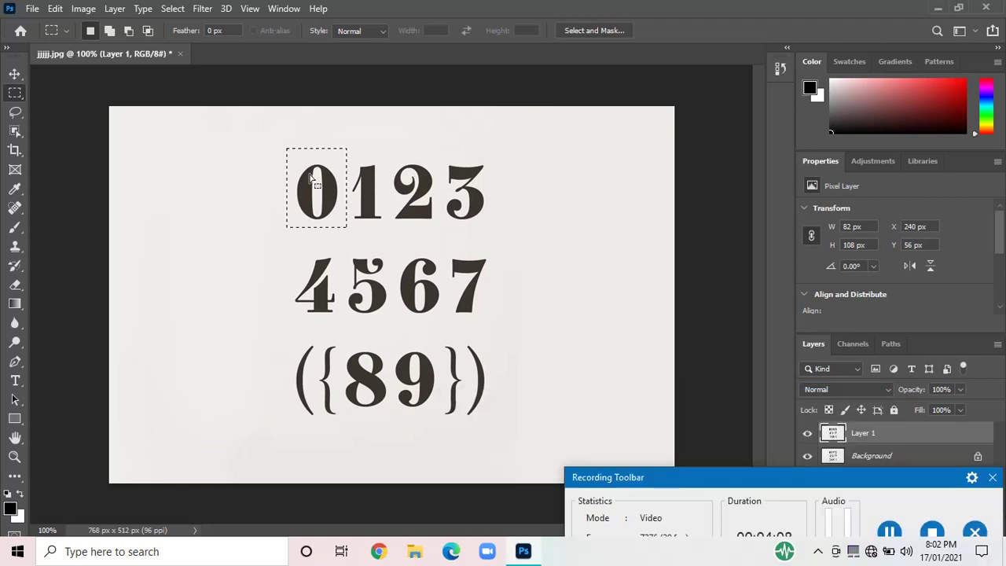
# Crop the image to the rectangular selection around the 0, and undo the crop.
pyautogui.click(85, 10)
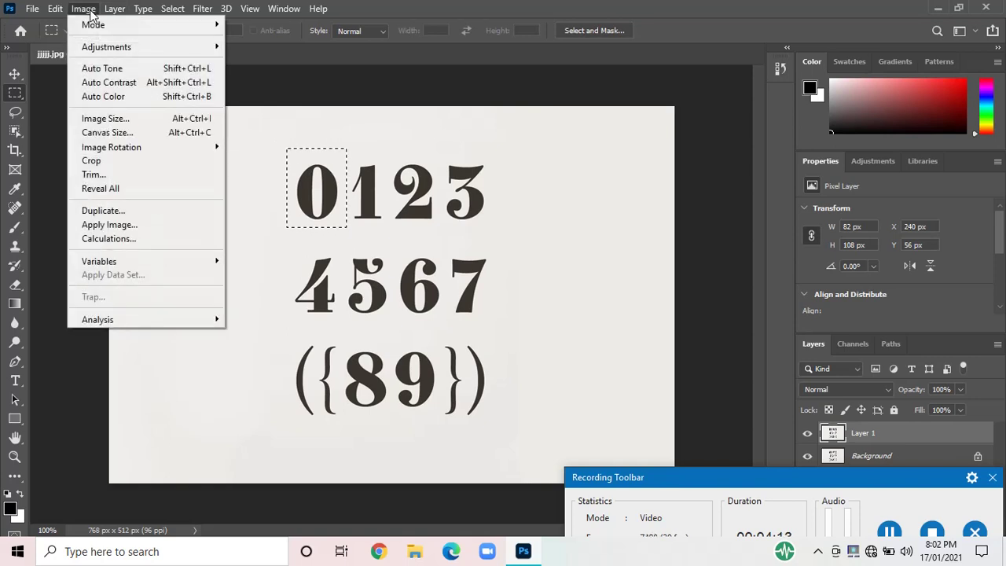
pyautogui.click(91, 159)
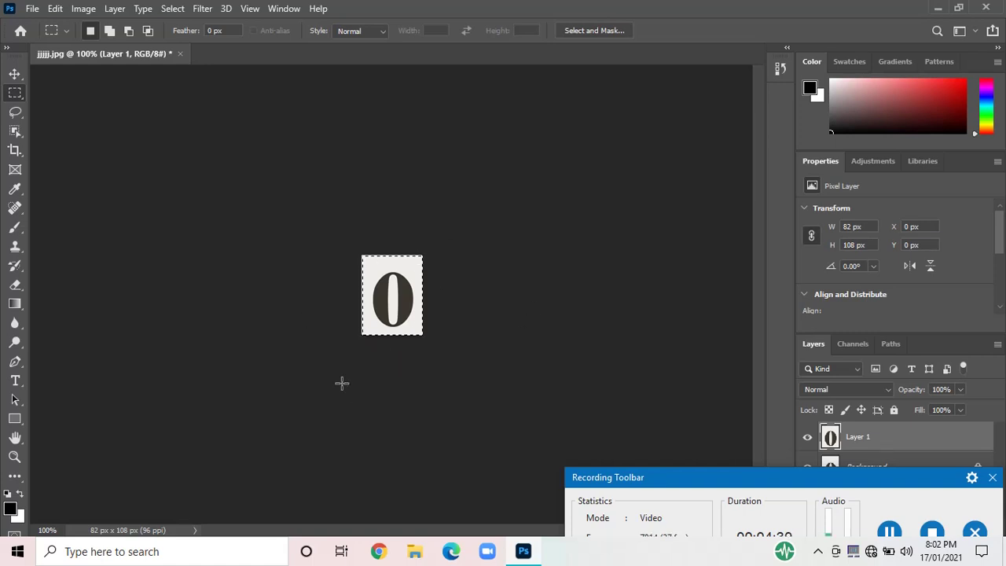
pyautogui.hotkey('ctrl', 'z')
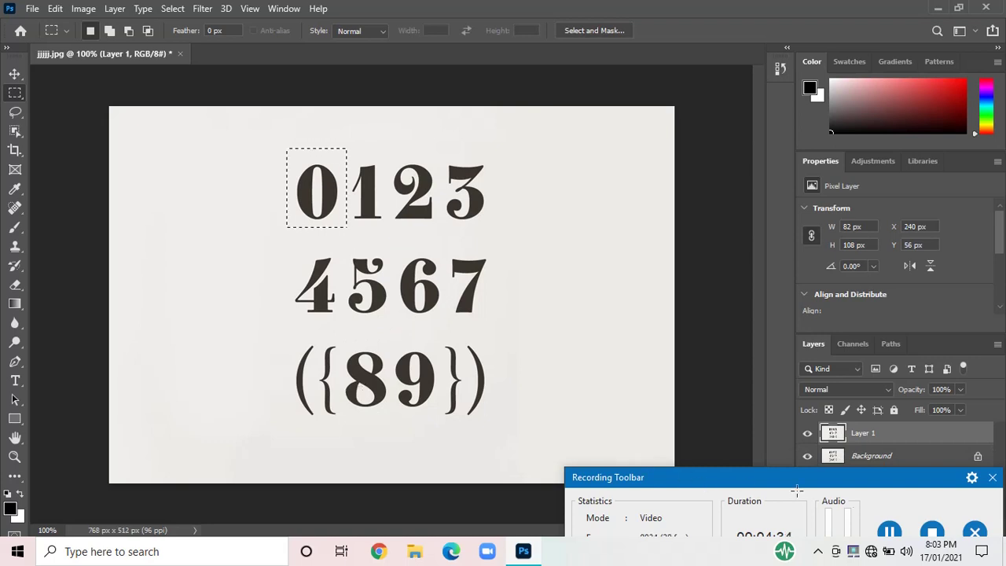
pyautogui.click(340, 316)
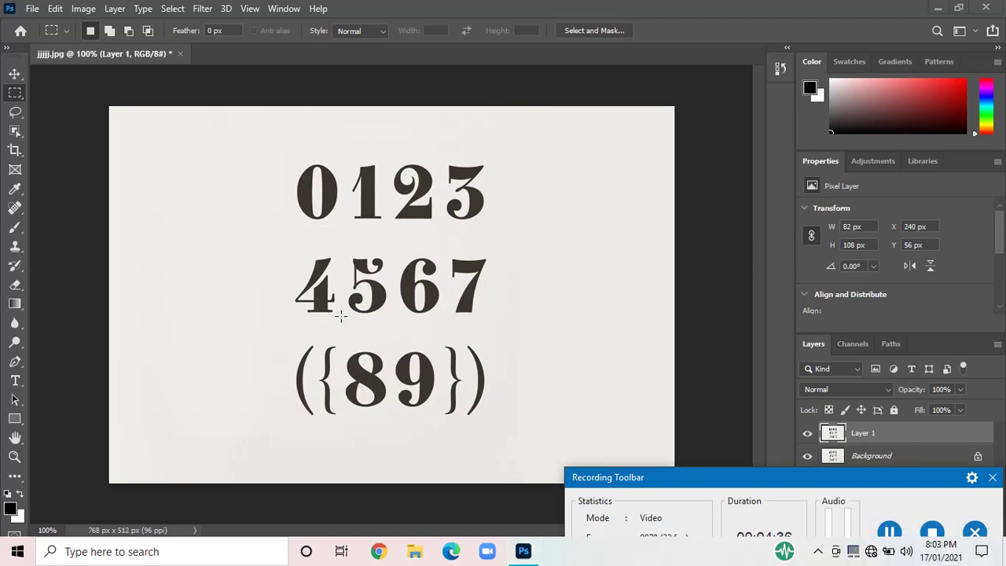
pyautogui.hotkey('ctrl', 'z')
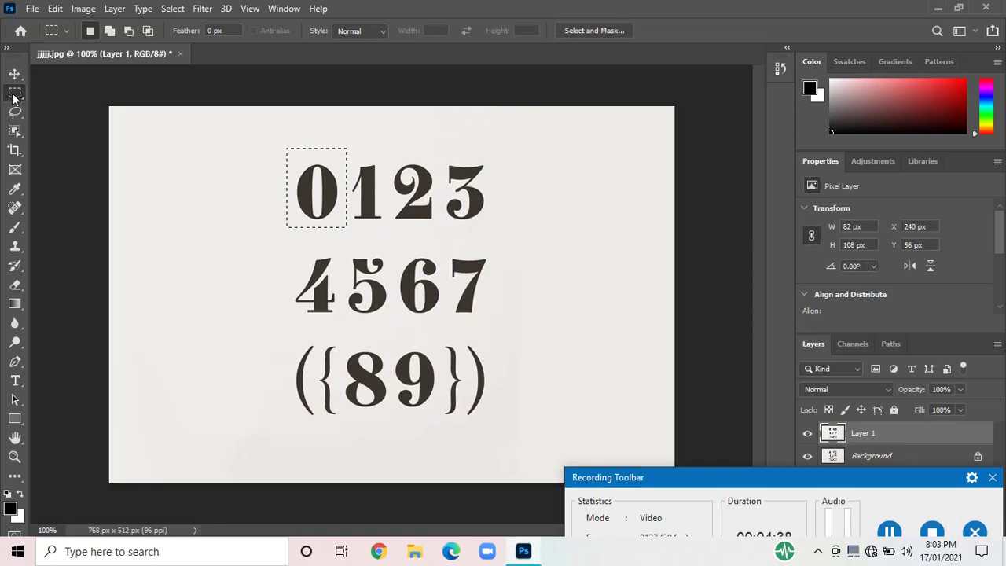
# Make an elliptical marquee selection of about 186 x 157 px over the digits 4, 5 and part of the 6.
pyautogui.rightClick(14, 95)
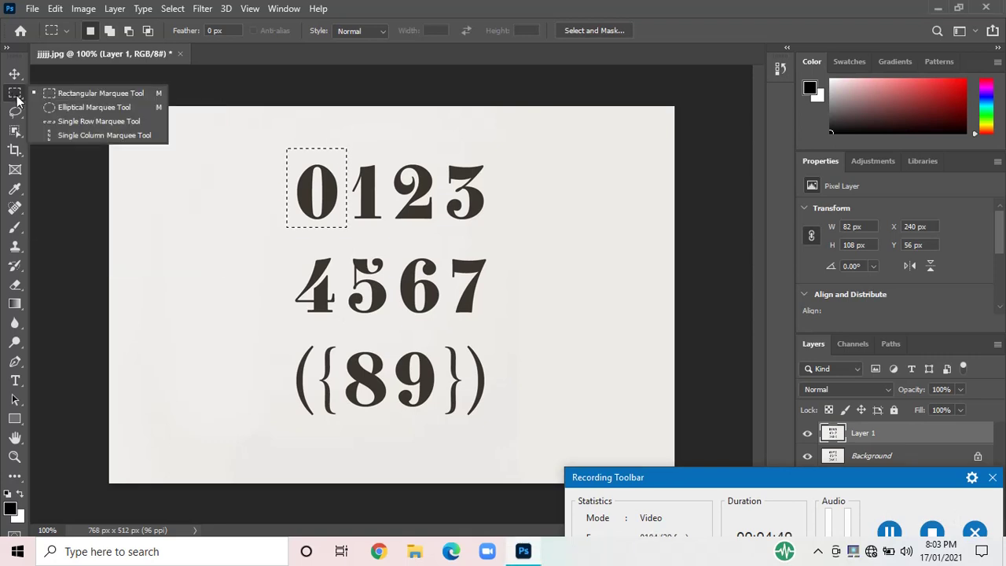
pyautogui.click(45, 108)
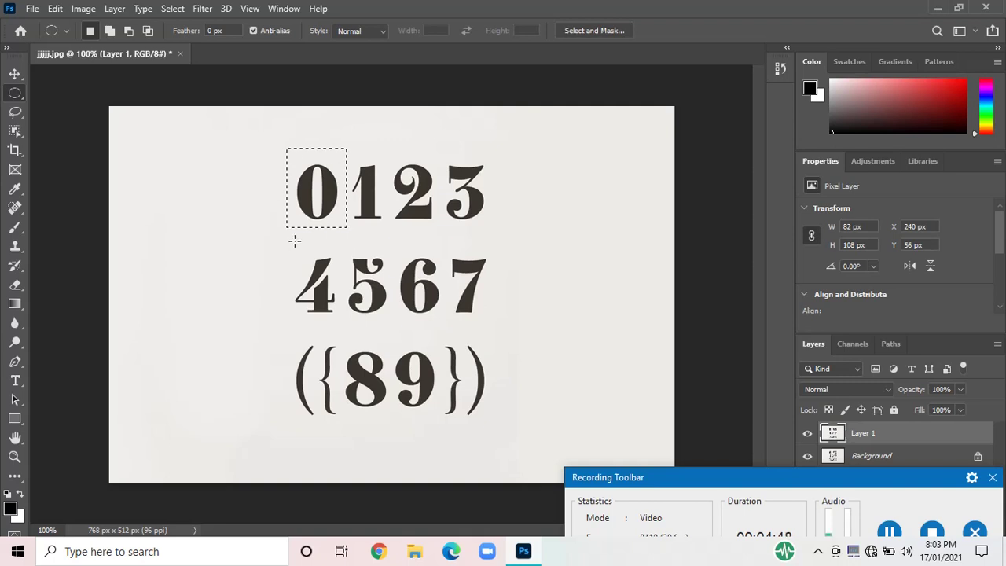
pyautogui.moveTo(294, 240); pyautogui.dragTo(431, 356)
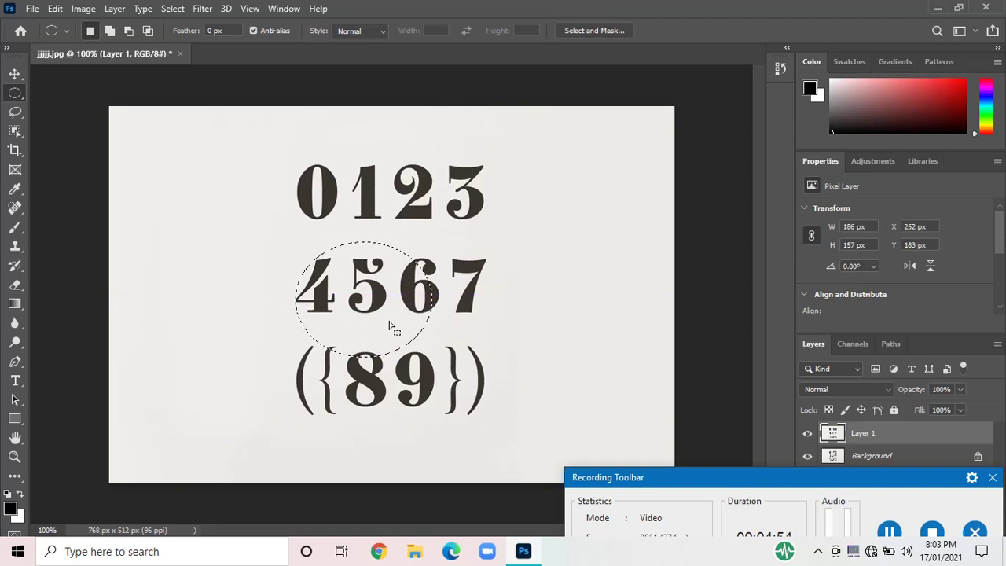
# Move the elliptical selection's pixels to the empty area beside the digit rows, at about X 11 px, Y 99 px.
pyautogui.click(15, 75)
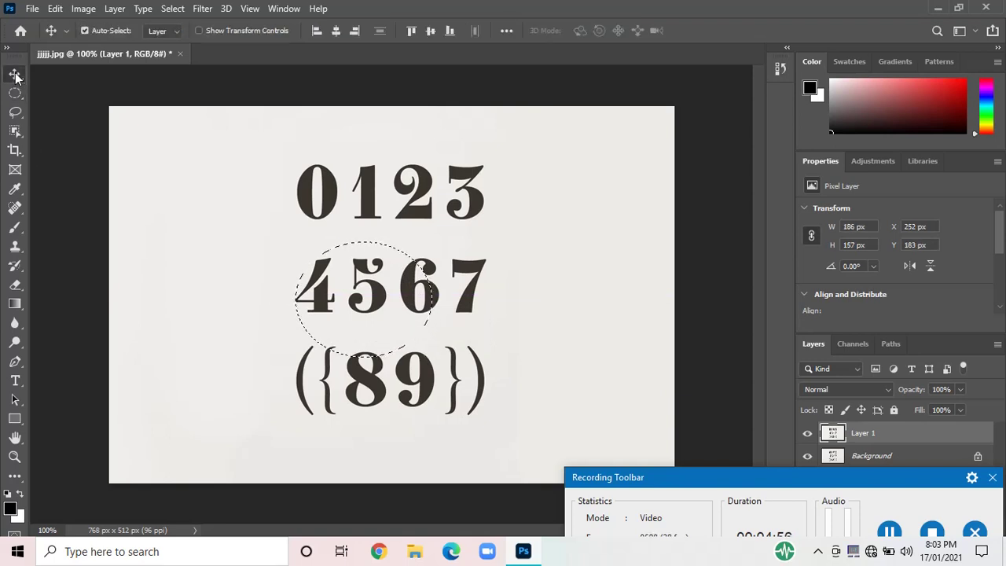
pyautogui.moveTo(359, 298); pyautogui.dragTo(228, 319)
pyautogui.moveTo(397, 267); pyautogui.dragTo(493, 359)
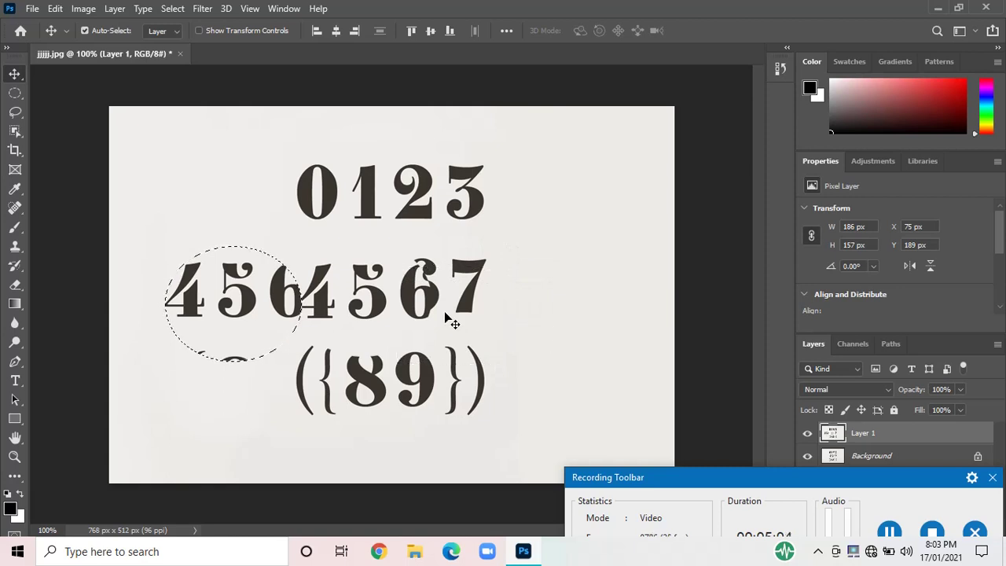
pyautogui.moveTo(234, 302); pyautogui.dragTo(187, 233)
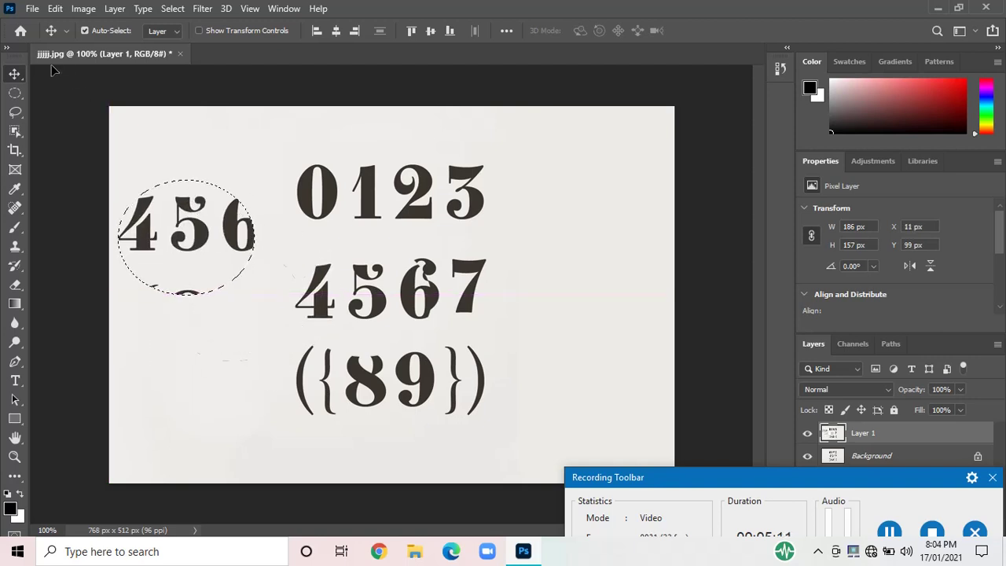
# Use the Single Row Marquee tool to select a one-pixel row across the canvas at about Y 185 px.
pyautogui.click(17, 95)
pyautogui.rightClick(19, 99)
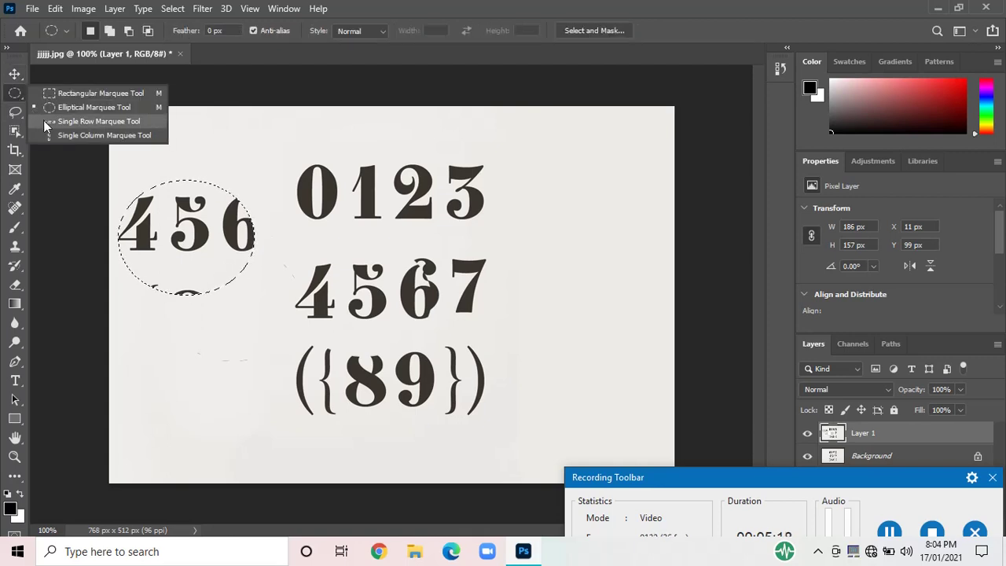
pyautogui.click(43, 120)
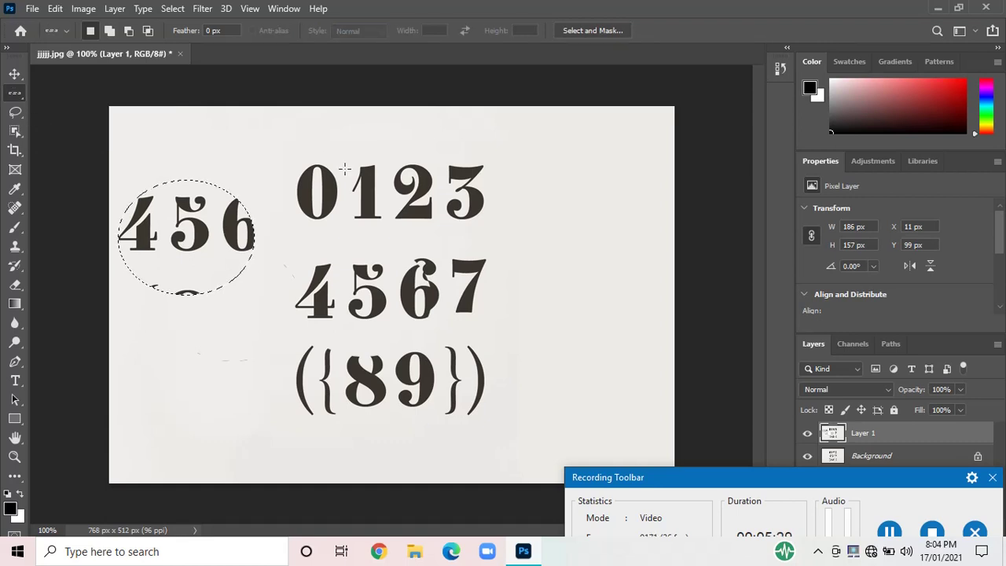
pyautogui.moveTo(267, 149); pyautogui.dragTo(433, 155)
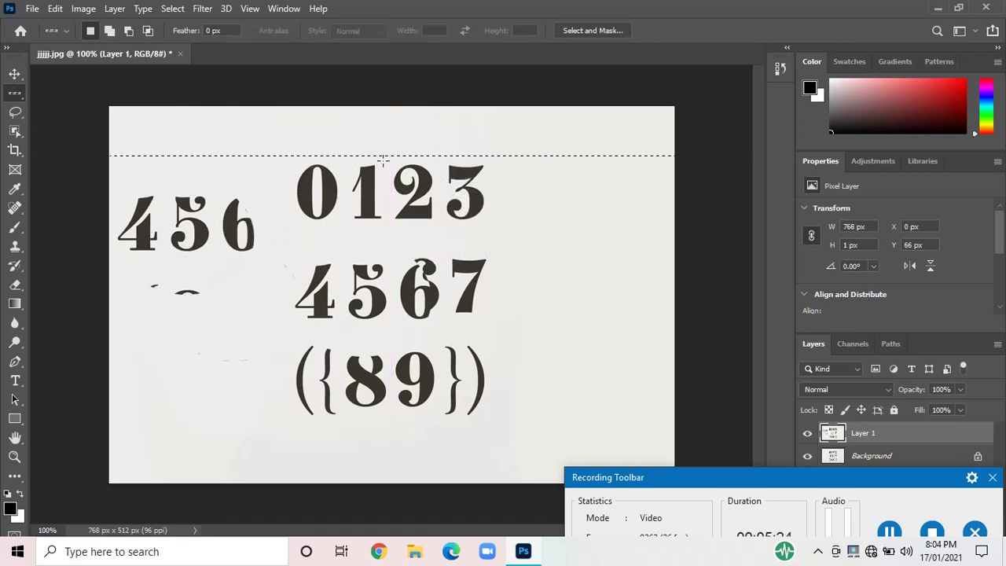
pyautogui.moveTo(293, 203); pyautogui.dragTo(450, 242)
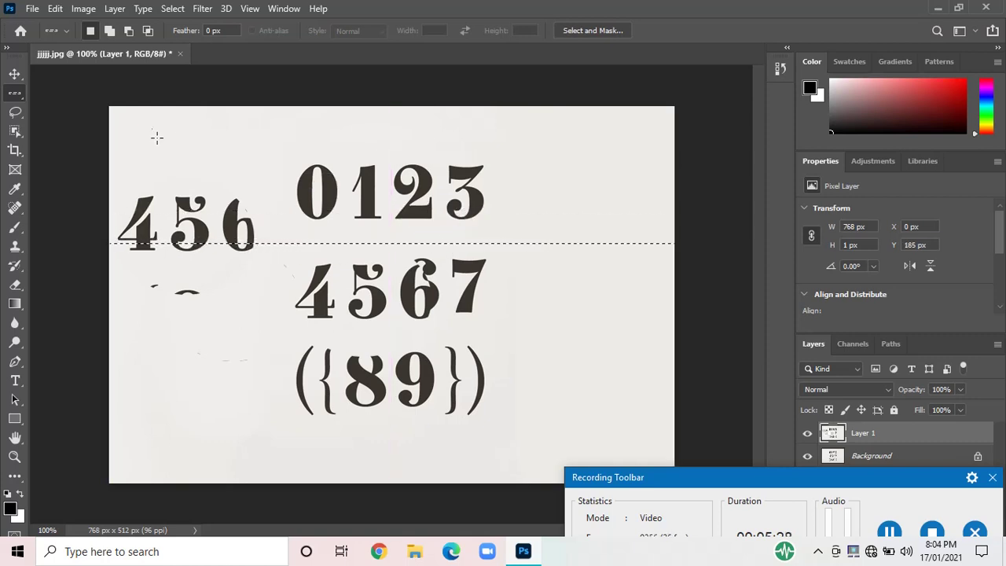
# Draw a custom artboard of about 237 x 153 px around the 4567 row with the Artboard tool.
pyautogui.click(14, 77)
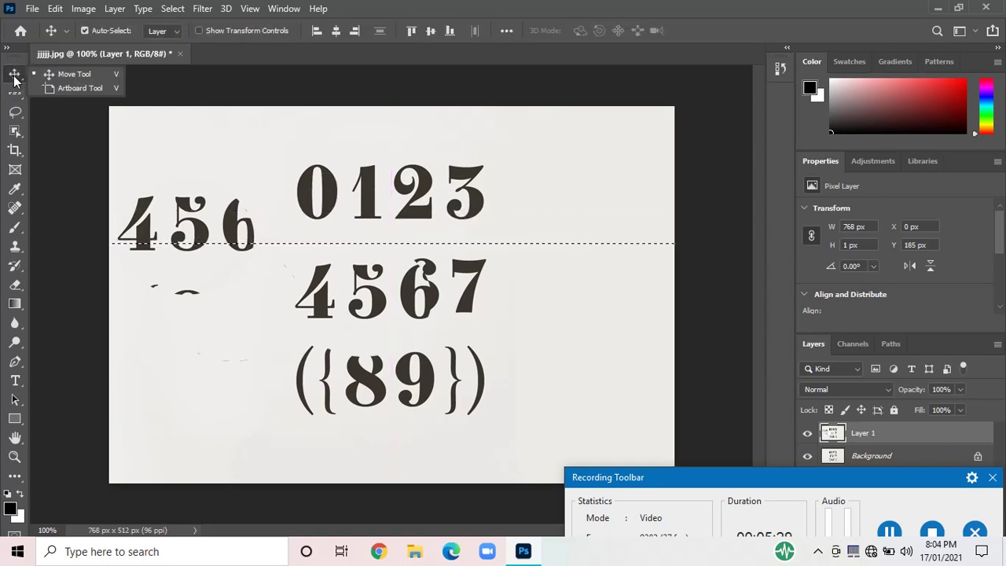
pyautogui.click(51, 89)
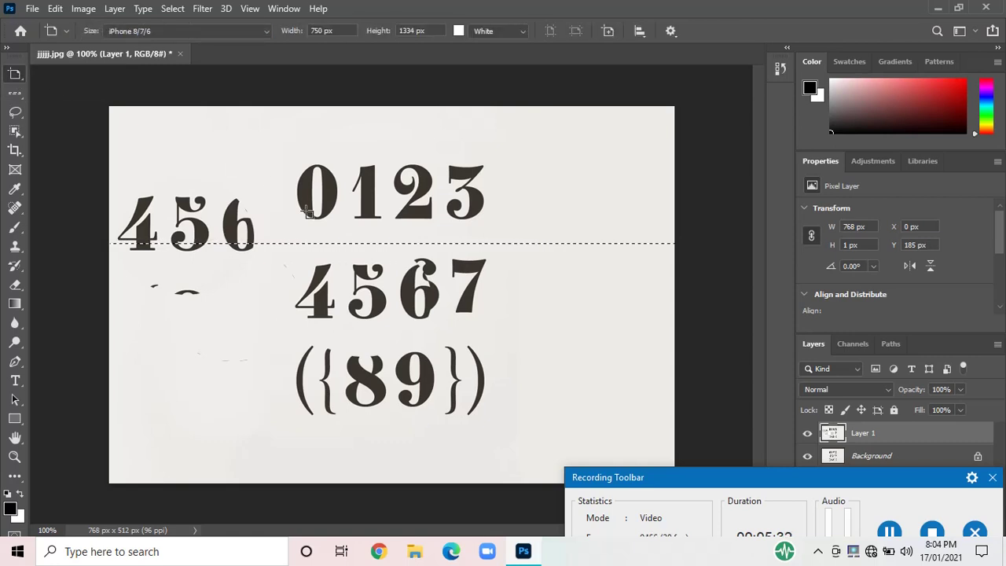
pyautogui.moveTo(312, 215); pyautogui.dragTo(487, 329)
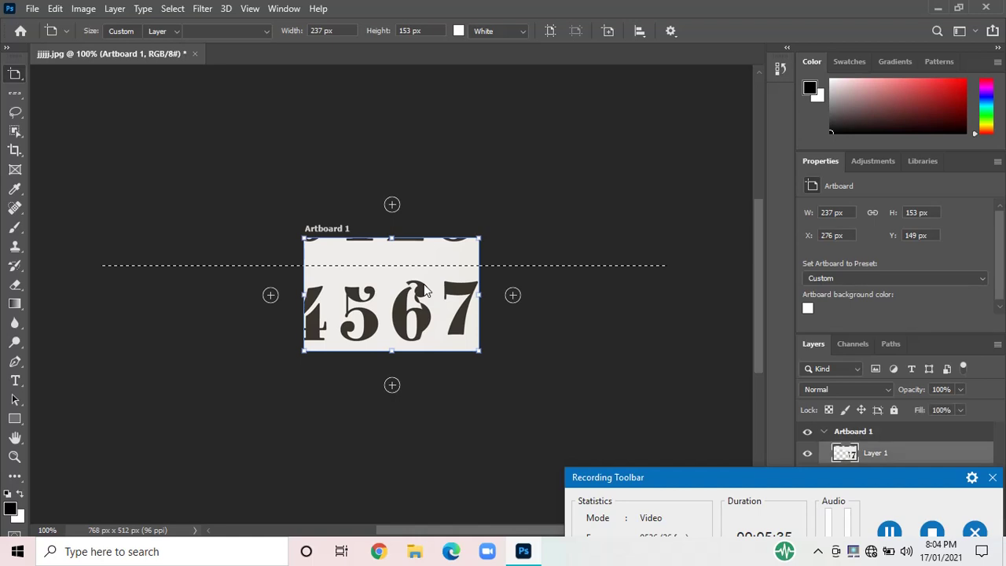
# Reposition Layer 1 inside the artboard to about X -189 px, Y -97 px, and undo the moves and the artboard.
pyautogui.press('v')
pyautogui.moveTo(424, 291); pyautogui.dragTo(452, 314)
pyautogui.moveTo(220, 144); pyautogui.dragTo(477, 386)
pyautogui.moveTo(338, 264); pyautogui.dragTo(478, 373)
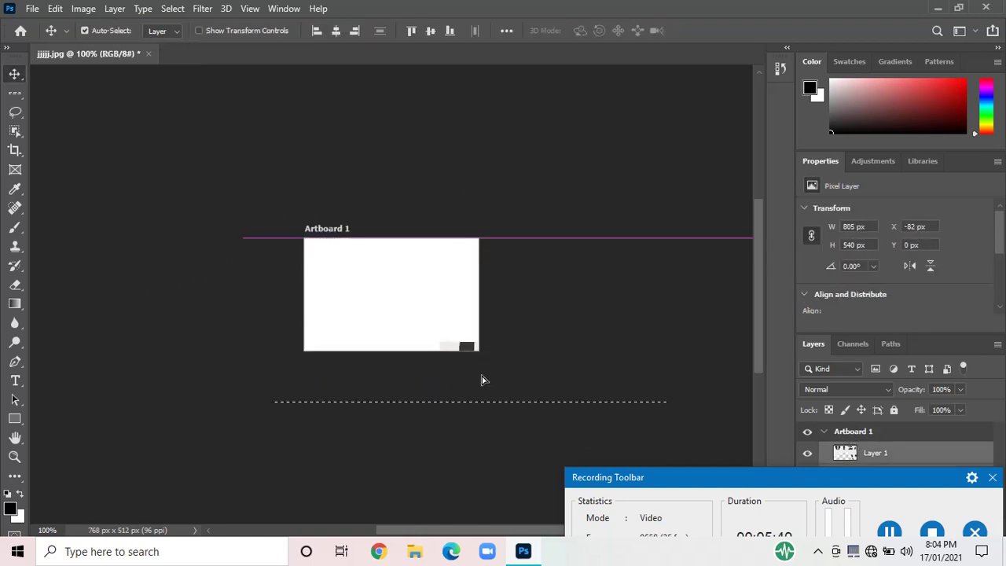
pyautogui.moveTo(382, 301); pyautogui.dragTo(325, 261)
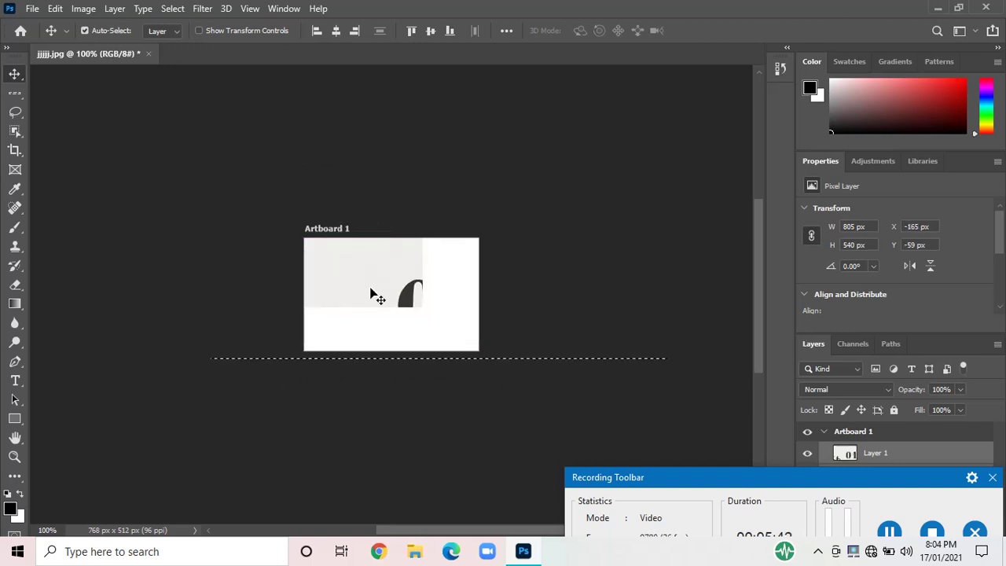
pyautogui.moveTo(377, 294)
pyautogui.mouseDown()
pyautogui.moveTo(359, 309)
pyautogui.moveTo(352, 275)
pyautogui.moveTo(363, 268)
pyautogui.moveTo(366, 283)
pyautogui.moveTo(343, 277)
pyautogui.moveTo(393, 292)
pyautogui.moveTo(370, 299)
pyautogui.mouseUp()
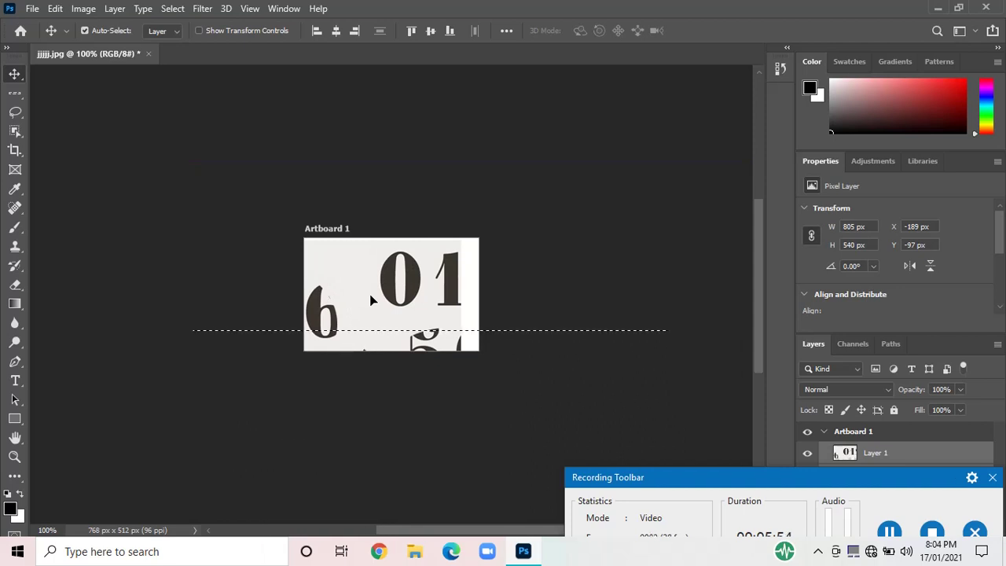
pyautogui.moveTo(371, 299); pyautogui.dragTo(371, 299)
pyautogui.hotkey('ctrl', 'z')
pyautogui.hotkey('ctrl', 'z')
pyautogui.hotkey('ctrl', 'z')
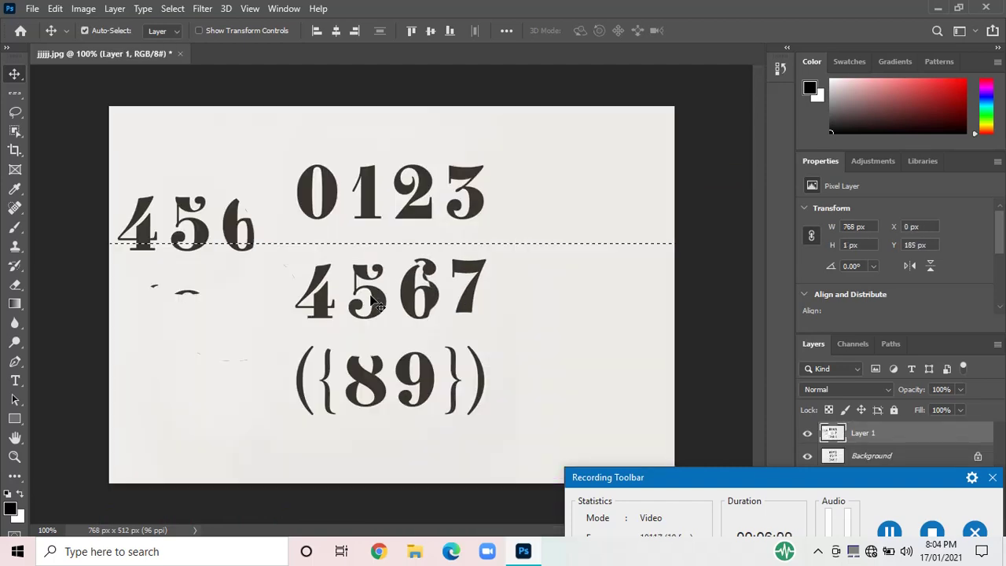
# Use the Single Column Marquee tool to select a one-pixel column at about X 241 px, just before the 0.
pyautogui.click(15, 93)
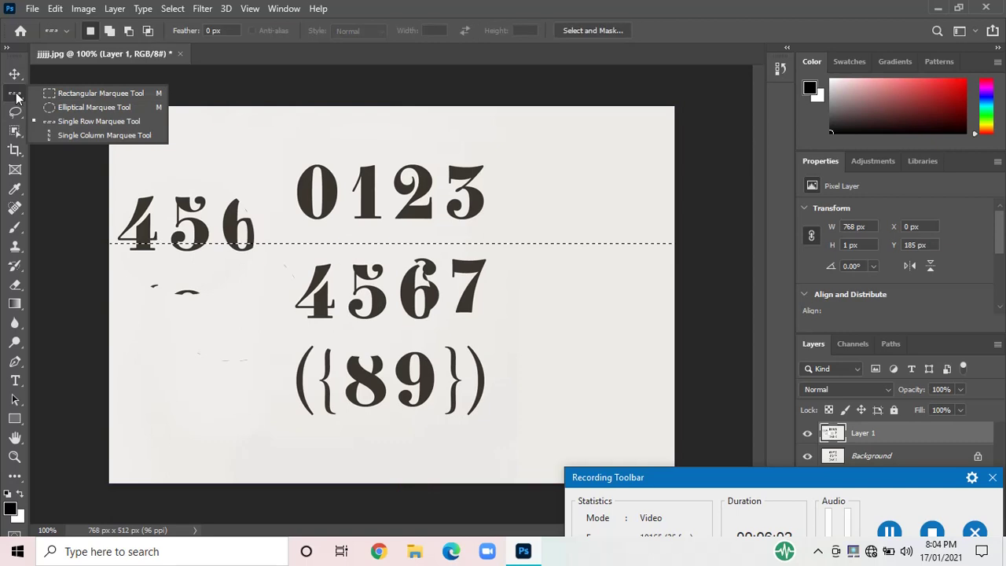
pyautogui.click(51, 135)
pyautogui.click(286, 168)
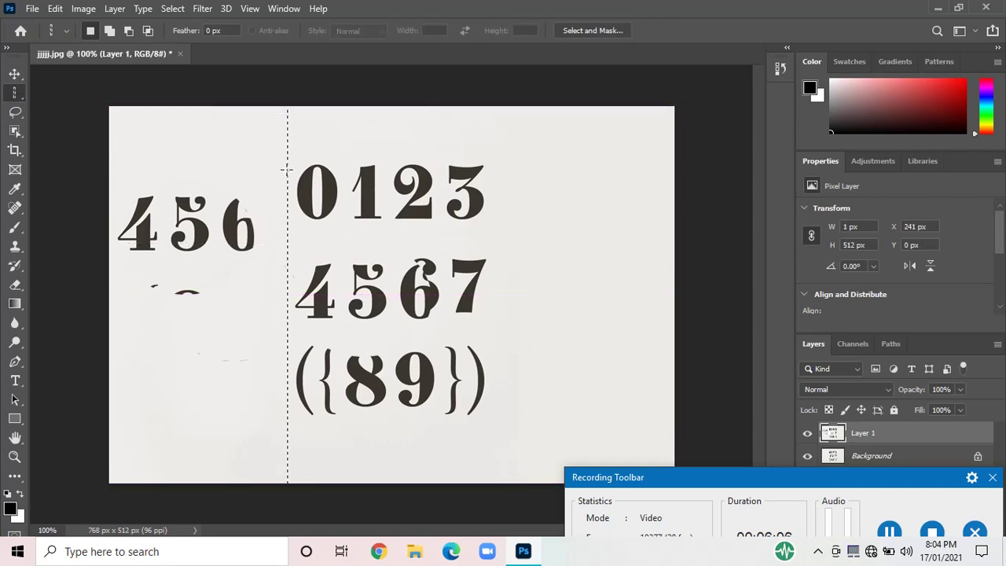
# Move Layer 1's pixels together with the column selection to about X 304 px, Y -3 px.
pyautogui.click(14, 76)
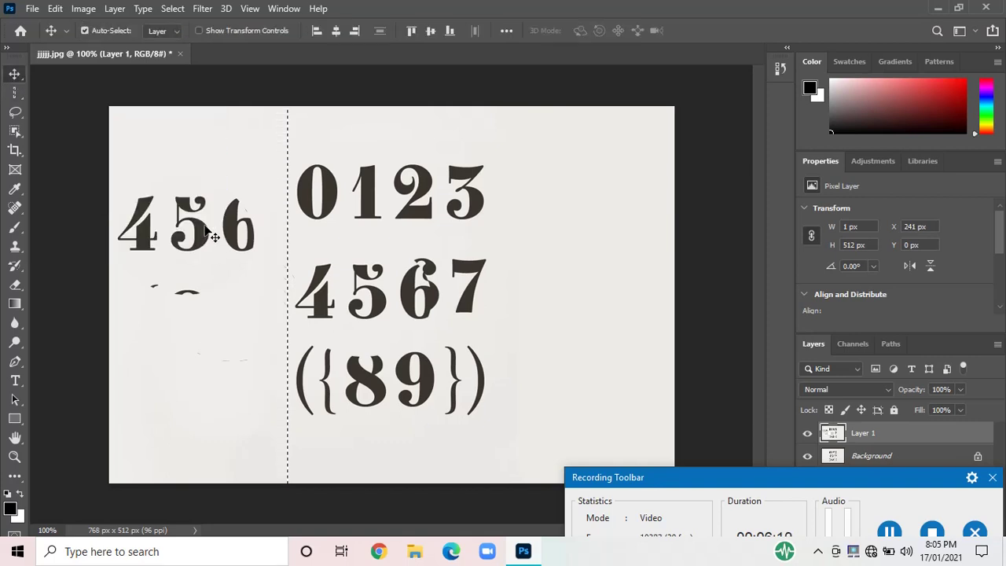
pyautogui.moveTo(206, 231); pyautogui.dragTo(264, 224)
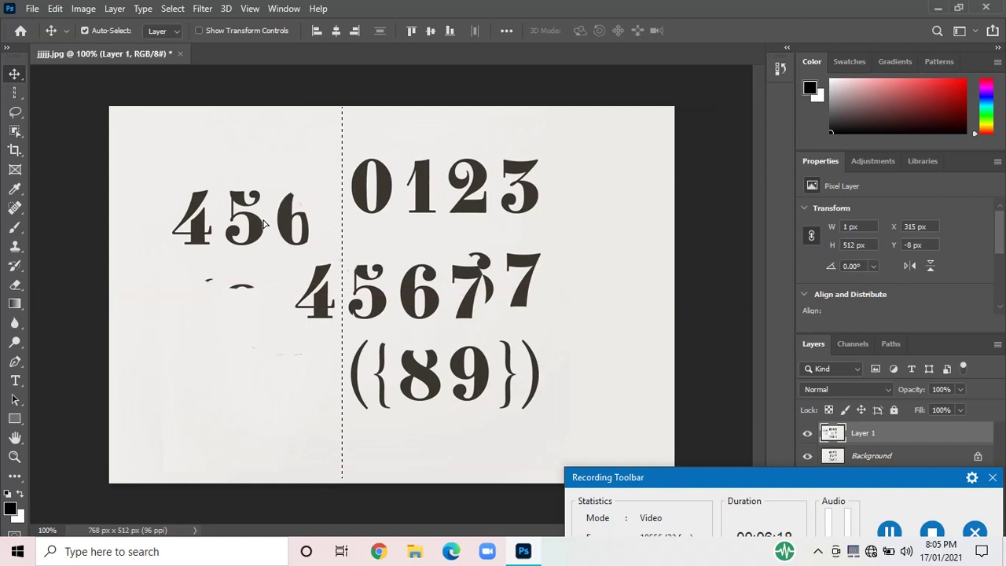
pyautogui.moveTo(377, 212)
pyautogui.mouseDown()
pyautogui.moveTo(421, 203)
pyautogui.moveTo(378, 191)
pyautogui.moveTo(377, 209)
pyautogui.moveTo(352, 213)
pyautogui.moveTo(372, 261)
pyautogui.moveTo(377, 199)
pyautogui.moveTo(351, 206)
pyautogui.moveTo(414, 216)
pyautogui.moveTo(360, 210)
pyautogui.mouseUp()
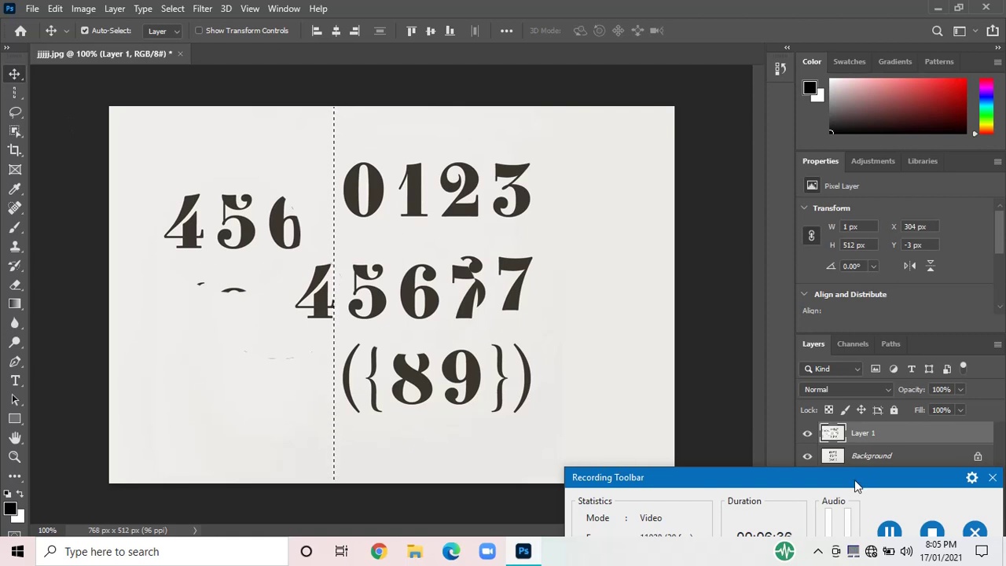
pyautogui.moveTo(854, 480); pyautogui.dragTo(835, 477)
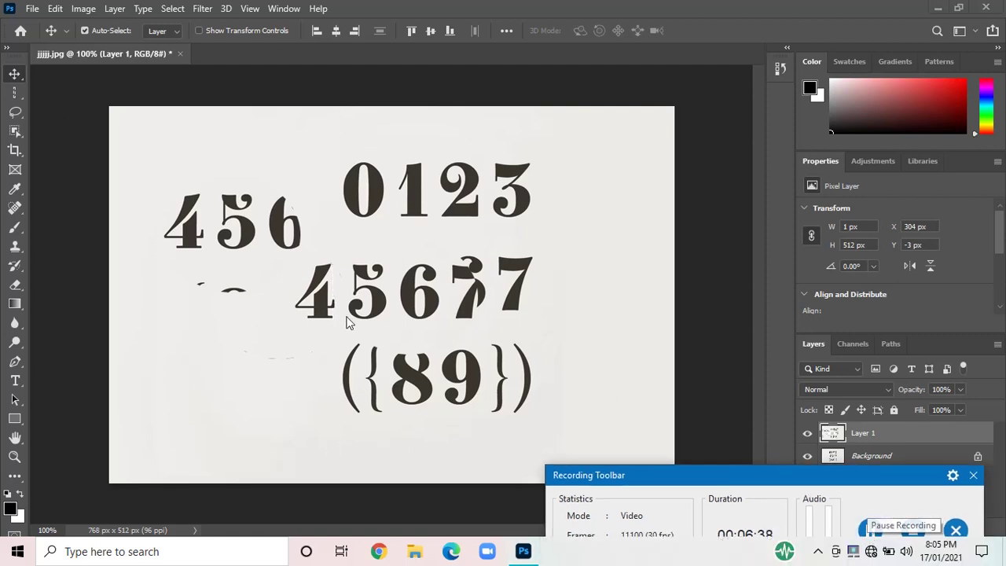
# Make a rectangular marquee selection of about 274 x 139 px around the digits 0123.
pyautogui.click(13, 97)
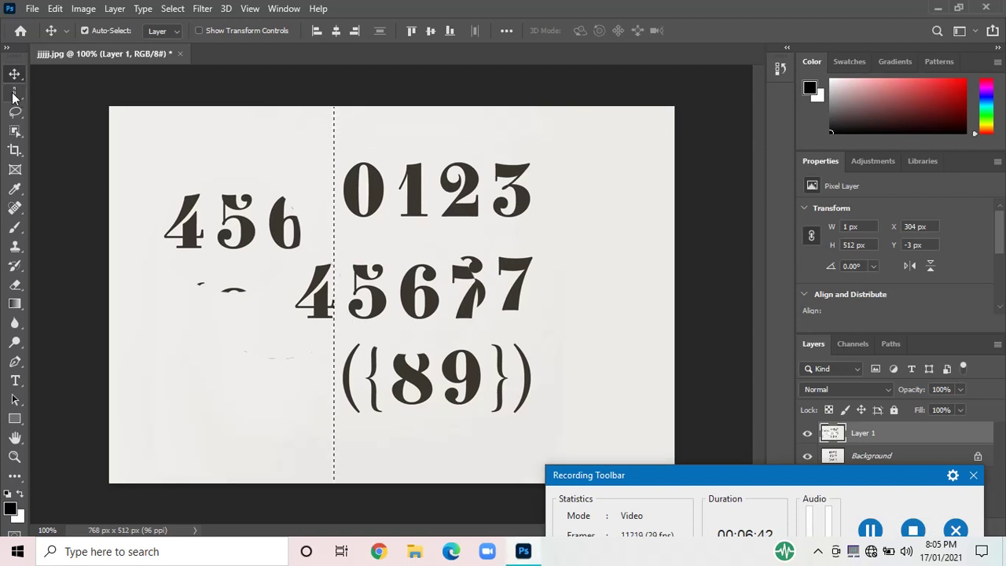
pyautogui.rightClick(12, 98)
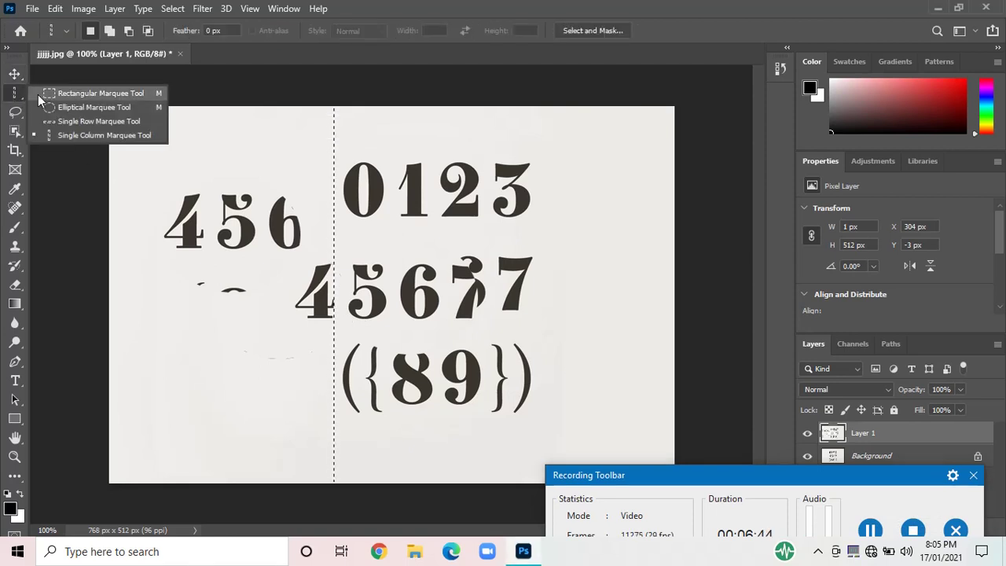
pyautogui.click(38, 95)
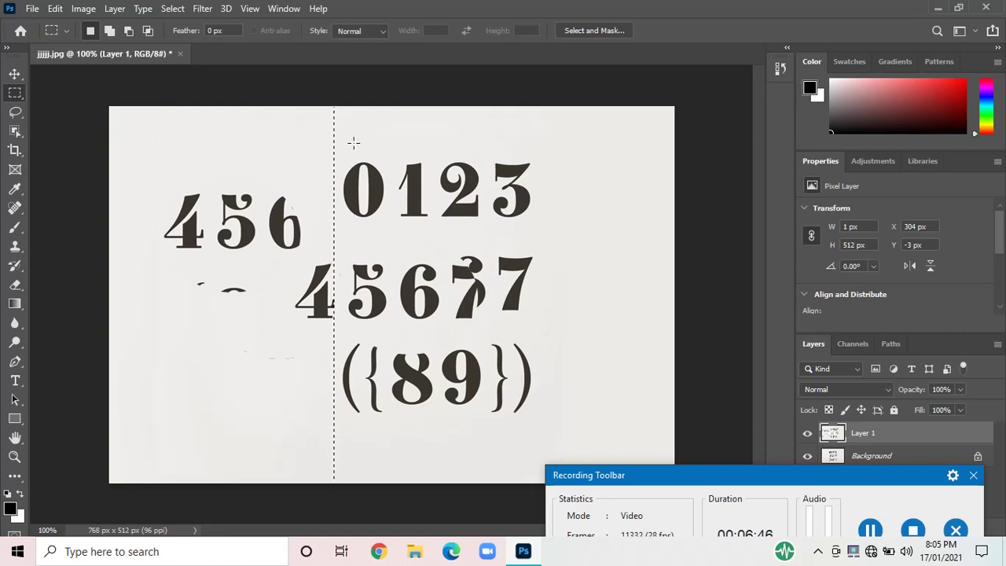
pyautogui.moveTo(344, 135); pyautogui.dragTo(547, 238)
pyautogui.moveTo(547, 238); pyautogui.dragTo(545, 237)
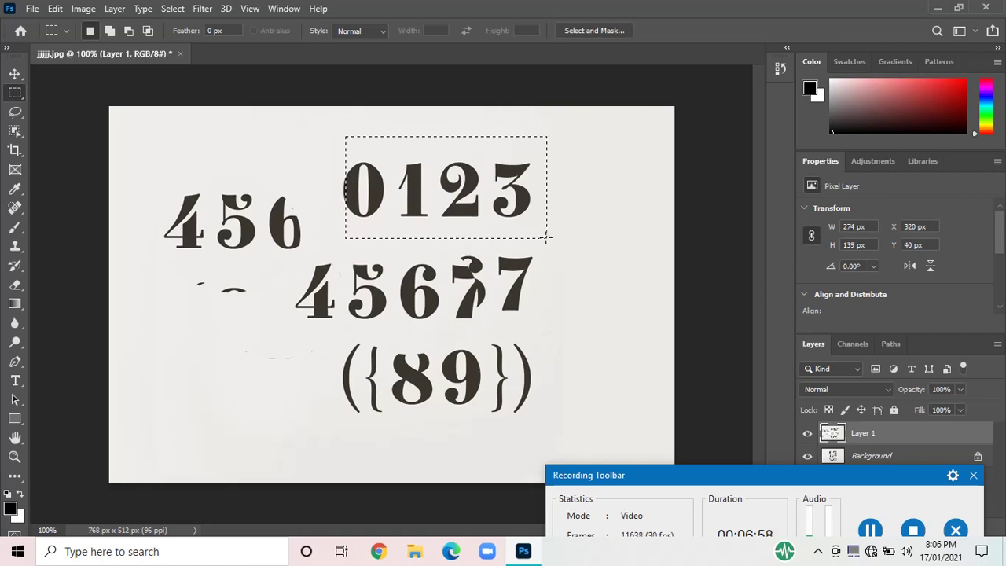
# Copy the selected 0123 digits to a new layer, using the Rectangular Marquee selection.
pyautogui.press('j')
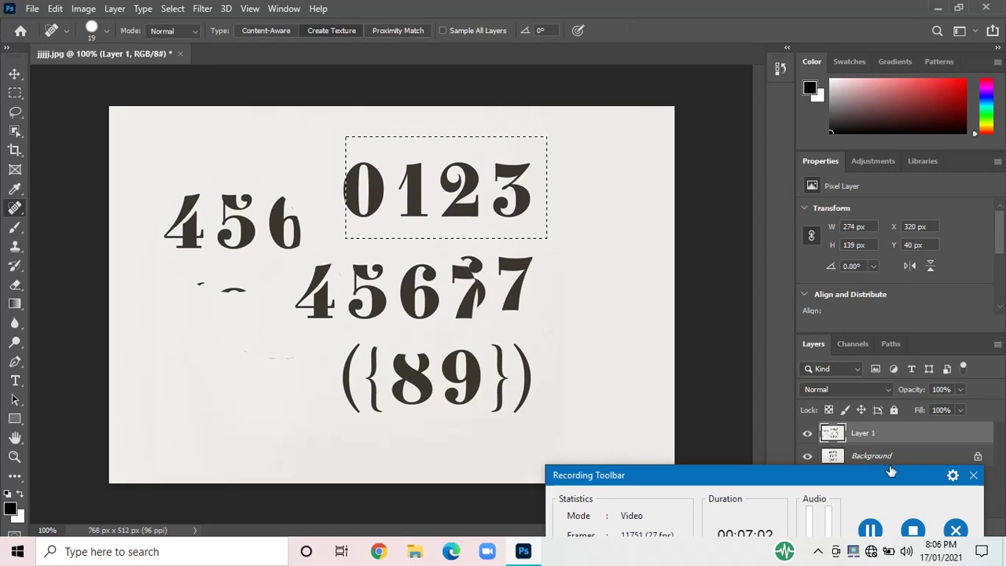
pyautogui.moveTo(892, 470); pyautogui.dragTo(891, 550)
pyautogui.hotkey('ctrl', 'd')
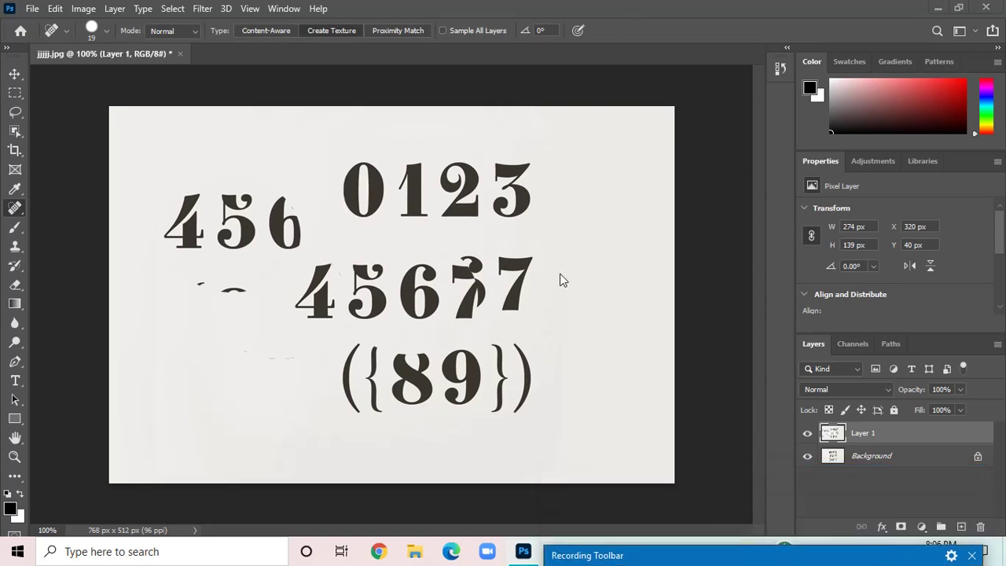
pyautogui.click(13, 97)
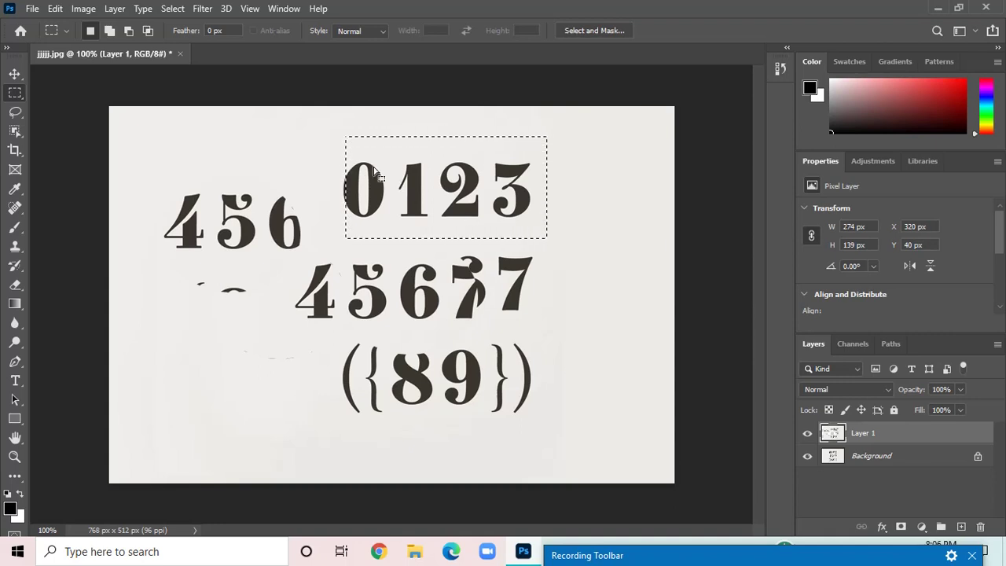
pyautogui.hotkey('ctrl', 'j')
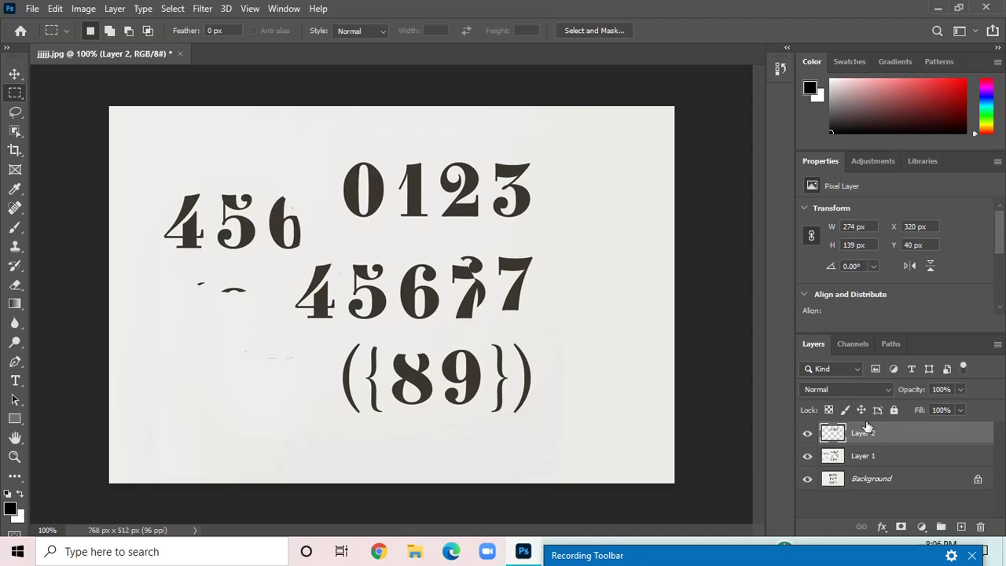
# Hide Layer 1 and the Background to view the copied digits alone, and show both layers again.
pyautogui.click(807, 458)
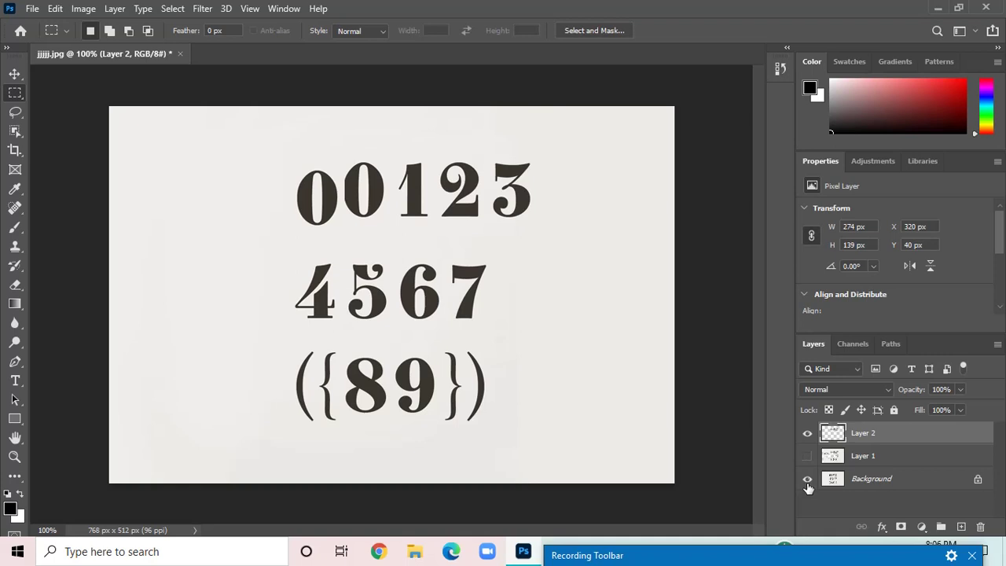
pyautogui.click(807, 479)
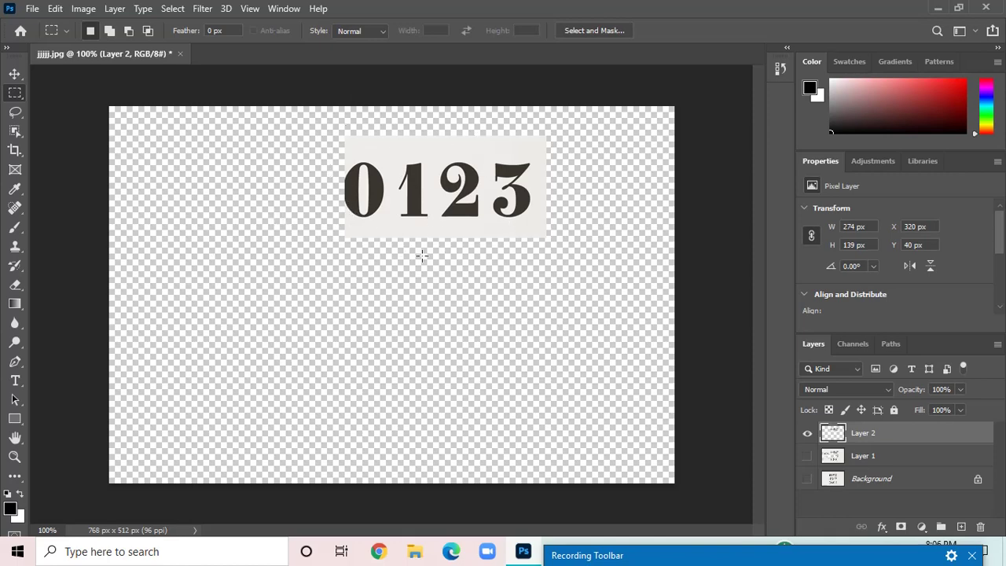
pyautogui.click(808, 456)
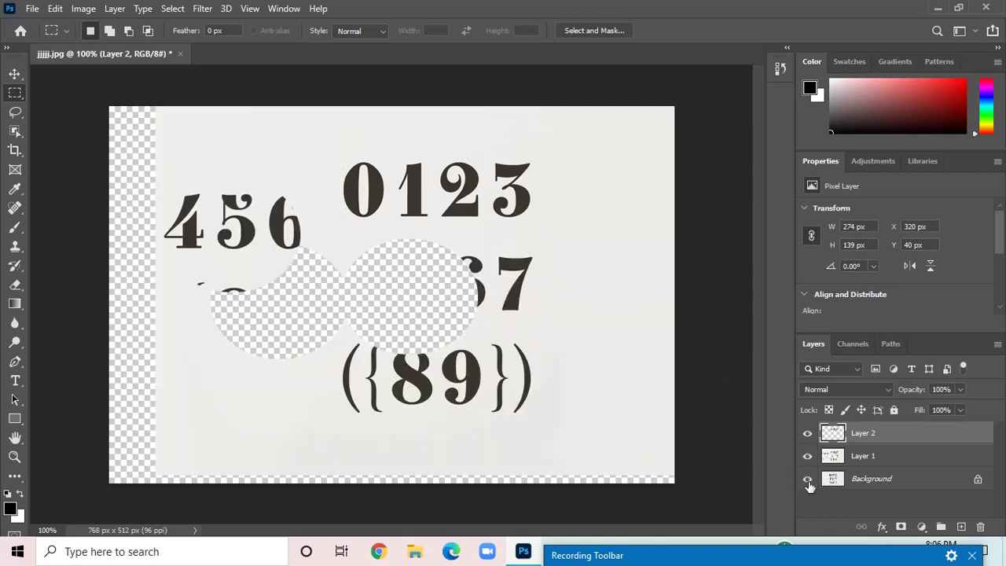
pyautogui.click(808, 480)
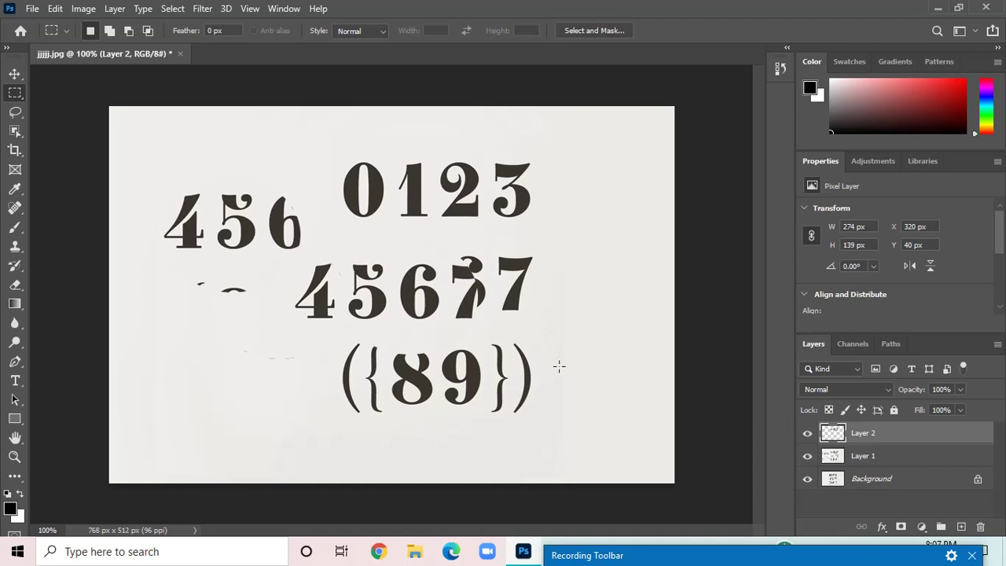
# Undo all edits back to the original image with only the Background layer.
pyautogui.hotkey('ctrl', 'z')
pyautogui.hotkey('ctrl', 'z')
pyautogui.hotkey('ctrl', 'z')
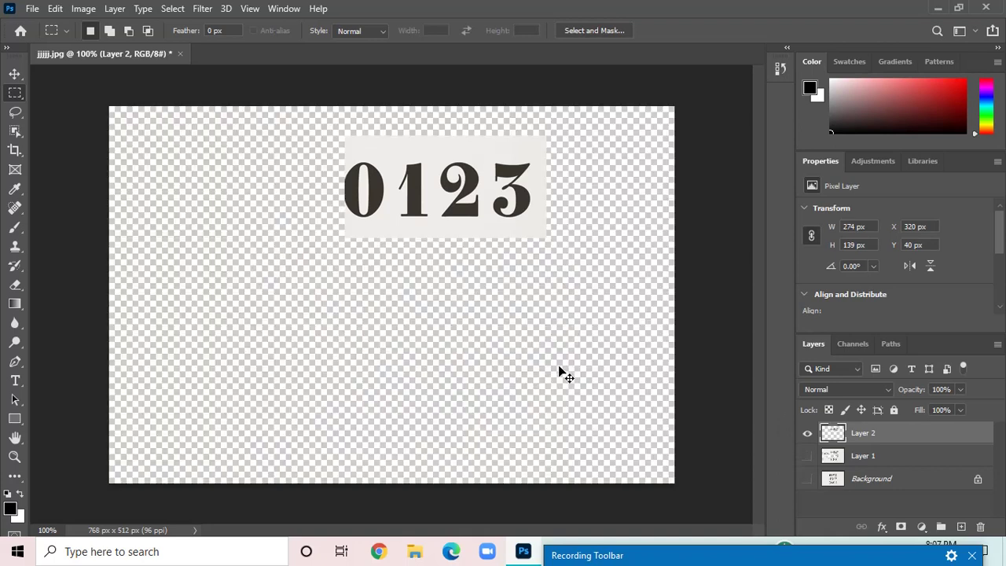
pyautogui.hotkey('ctrl', 'z')
pyautogui.hotkey('ctrl', 'z')
pyautogui.hotkey('ctrl', 'z')
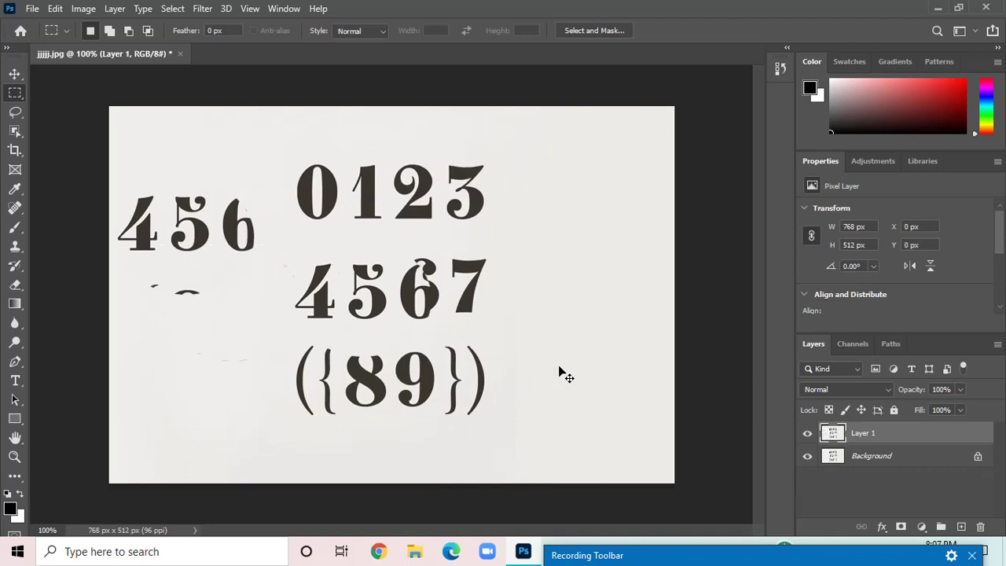
pyautogui.hotkey('ctrl', 'z')
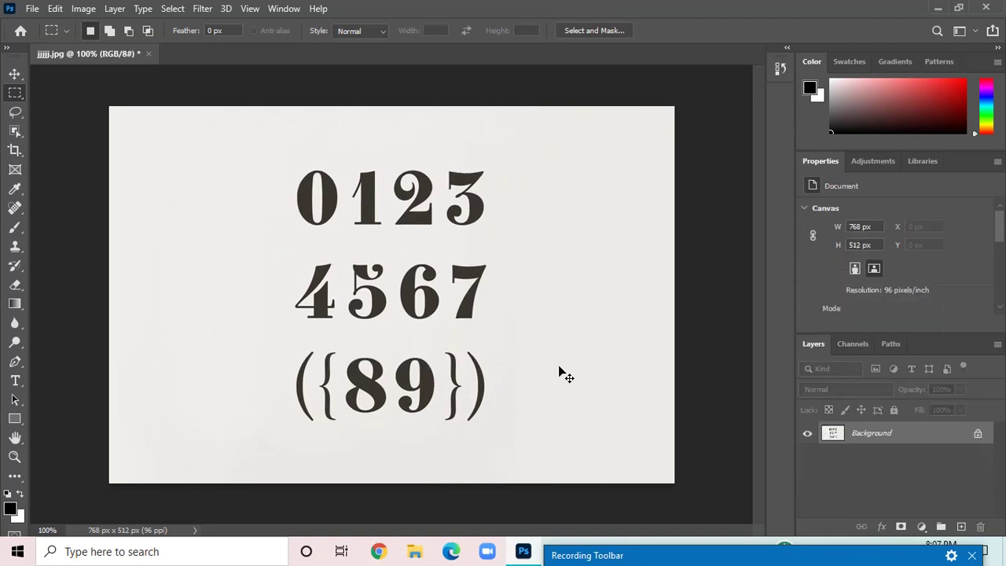
# Duplicate the Background layer.
pyautogui.hotkey('ctrl', 'j')
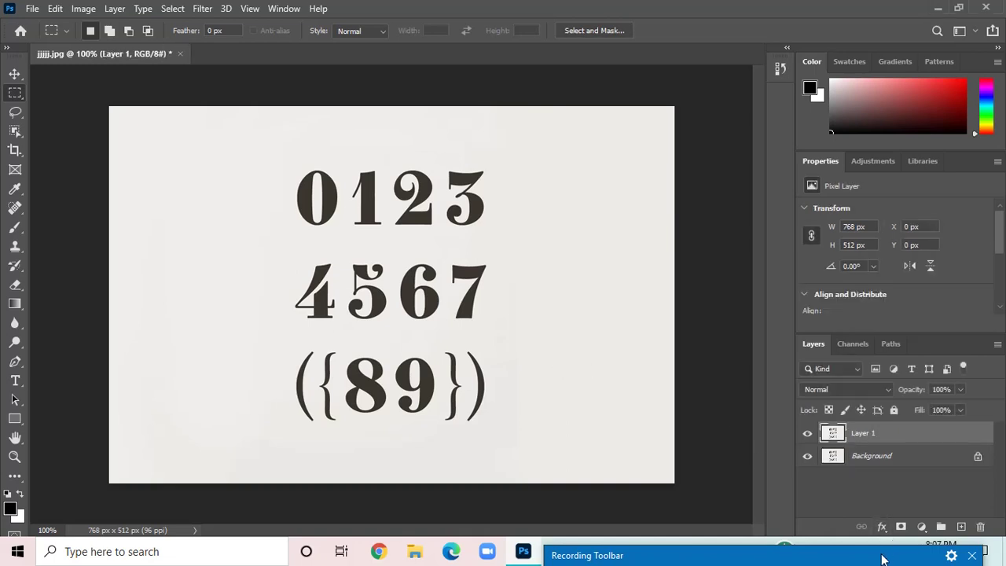
pyautogui.moveTo(883, 555); pyautogui.dragTo(903, 383)
pyautogui.click(890, 443)
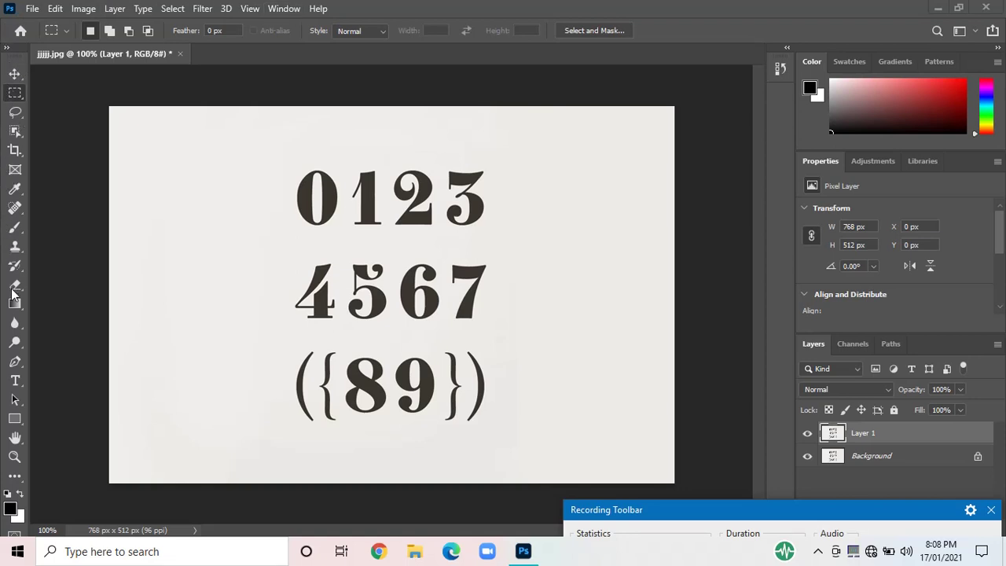
pyautogui.rightClick(16, 95)
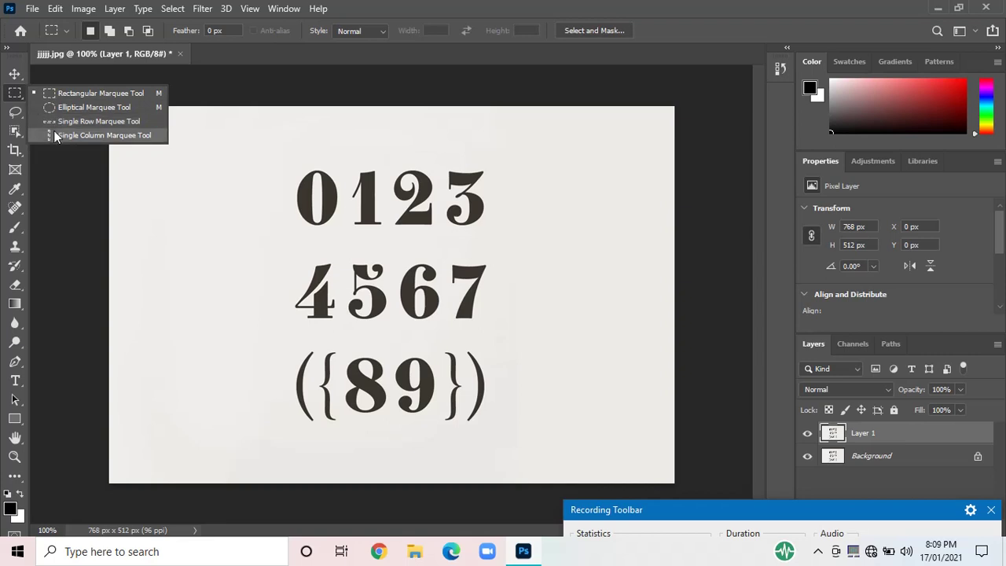
pyautogui.click(15, 94)
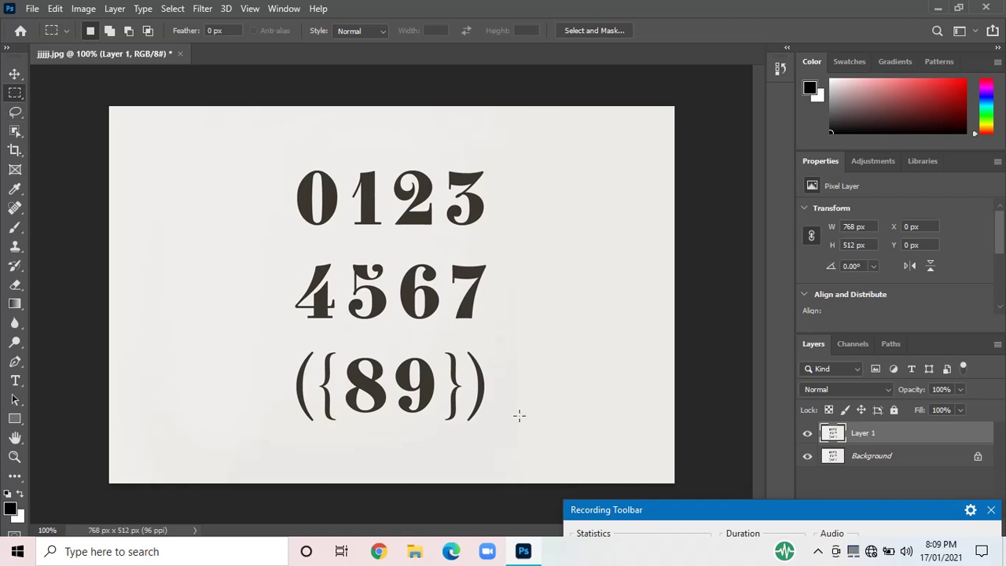
pyautogui.moveTo(695, 511); pyautogui.dragTo(672, 463)
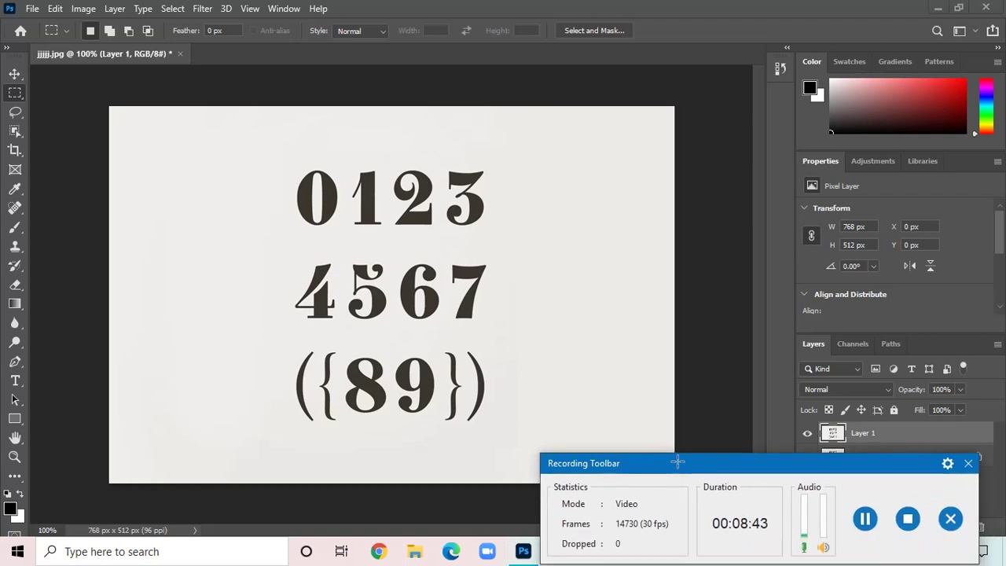